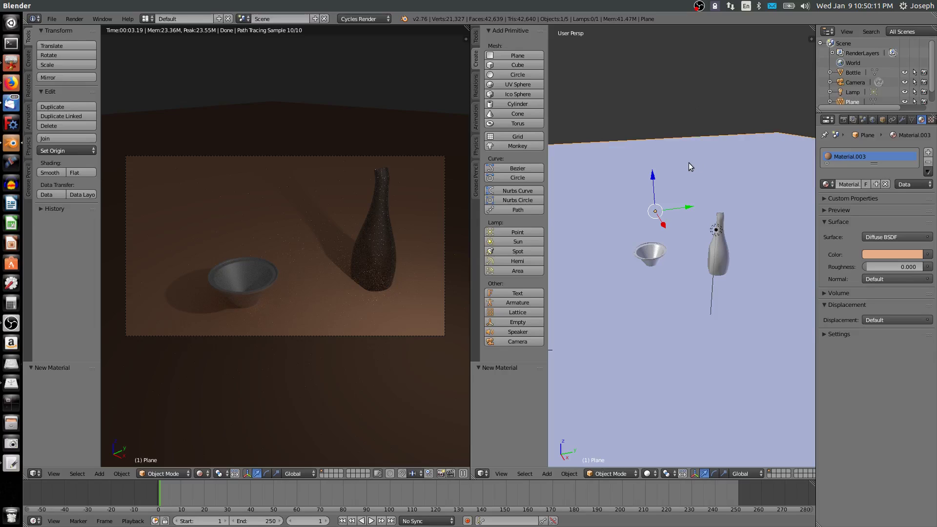
Unwrap the table plane's UVs in Edit Mode, then return to Object Mode
key(Tab)
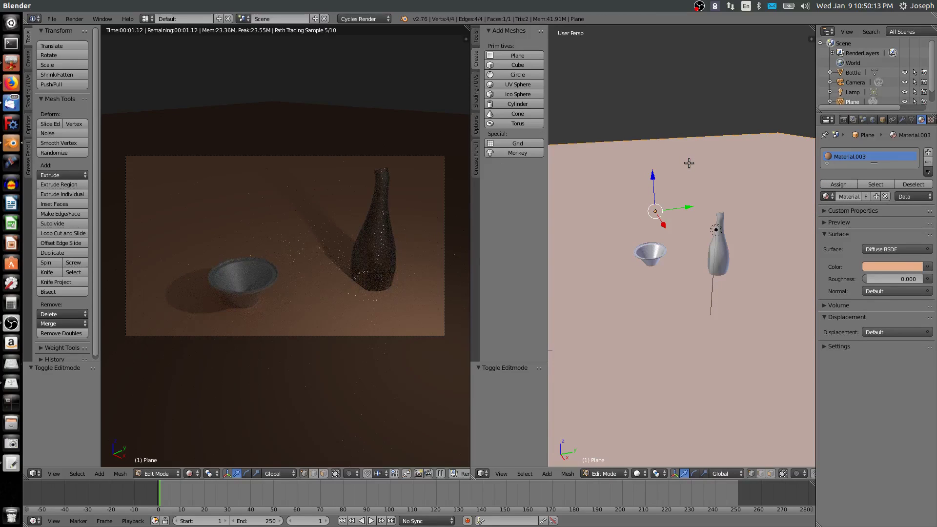
key(u)
click(688, 163)
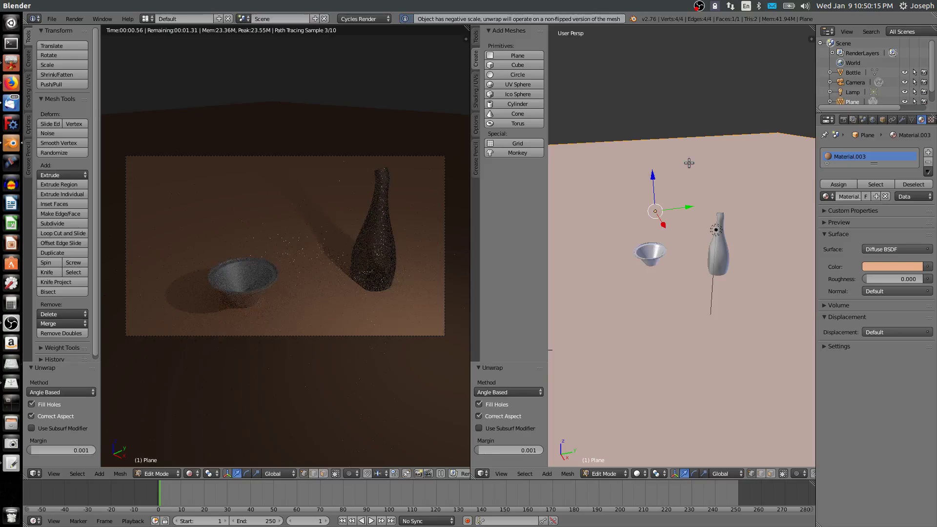
key(Tab)
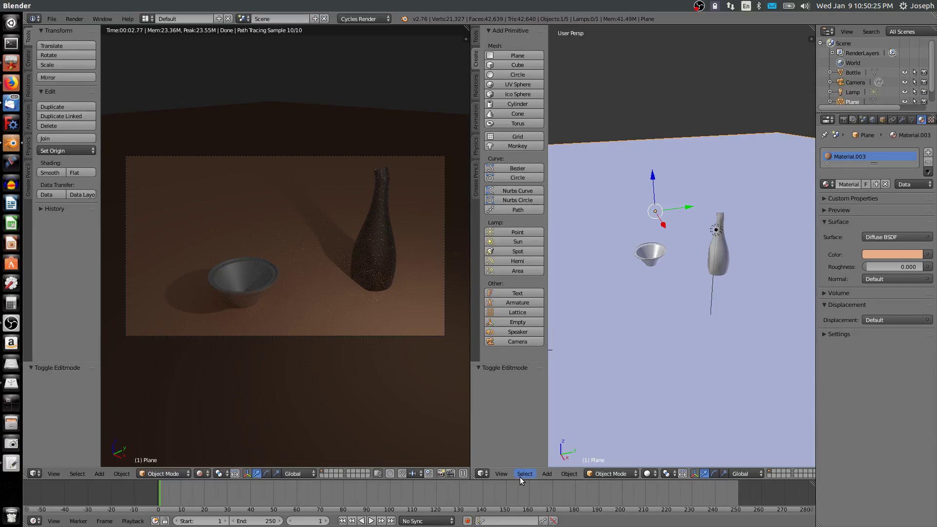
Enlarge the bottom timeline area and expand Material.003's Preview panel to show its sphere
drag(519, 481, 514, 407)
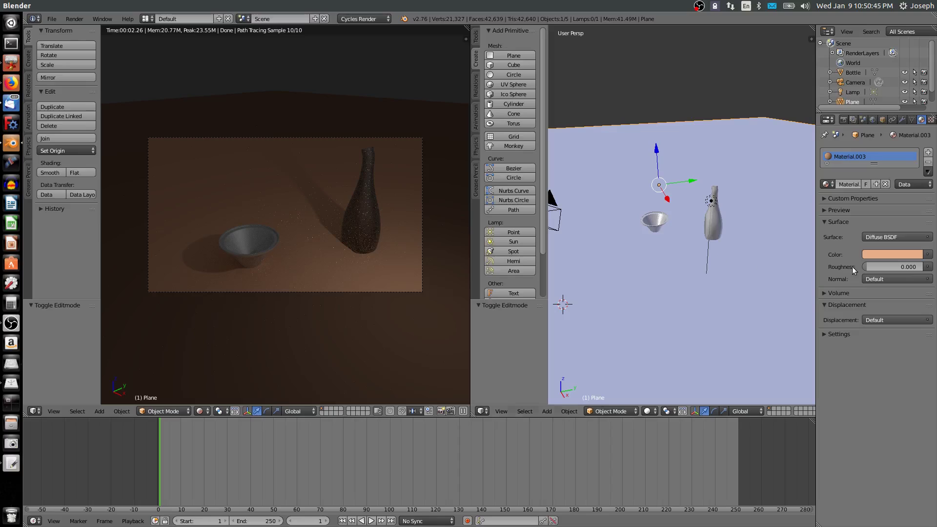
click(824, 210)
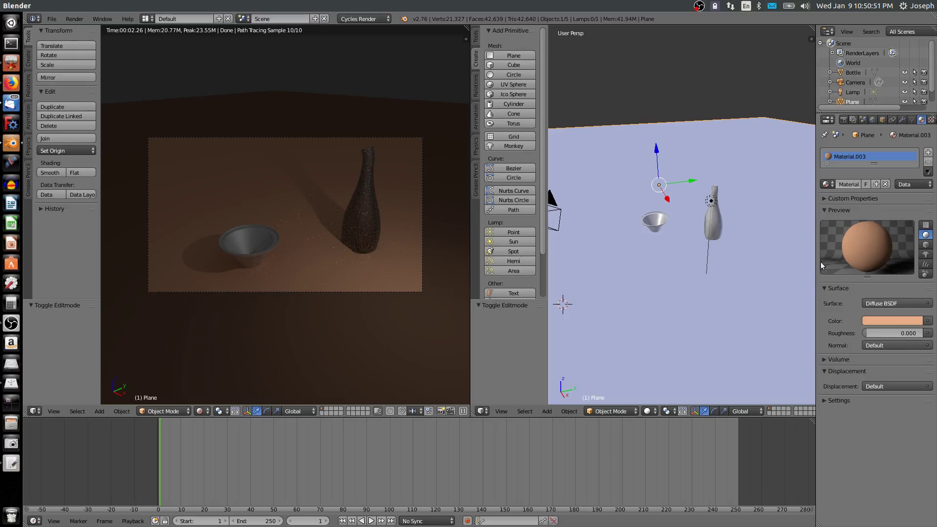
click(33, 521)
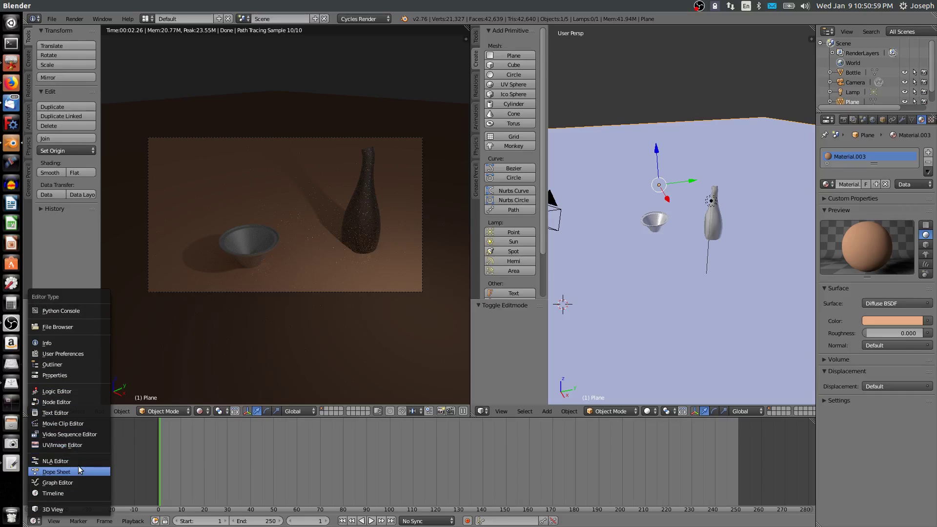
Switch the bottom area to the Node Editor and arrange the Diffuse BSDF and Material Output nodes
click(79, 402)
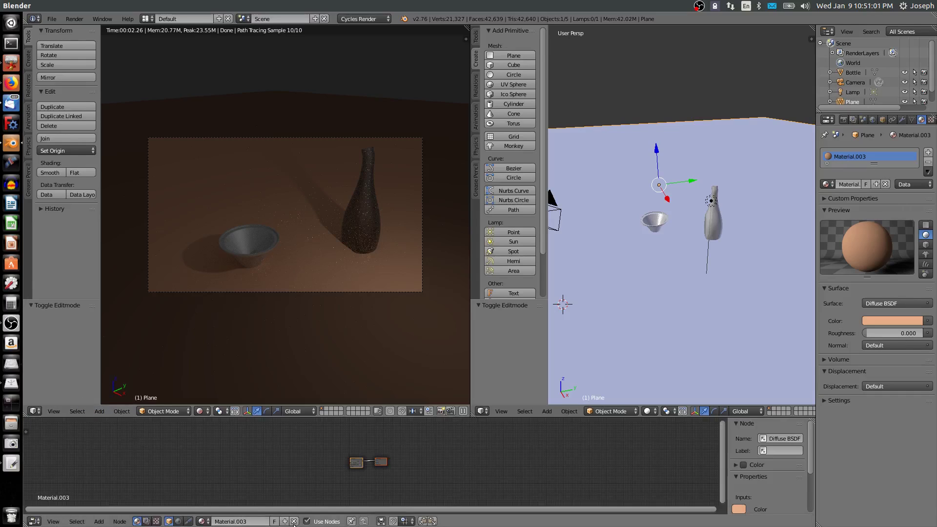
scroll(376, 471, up, 8)
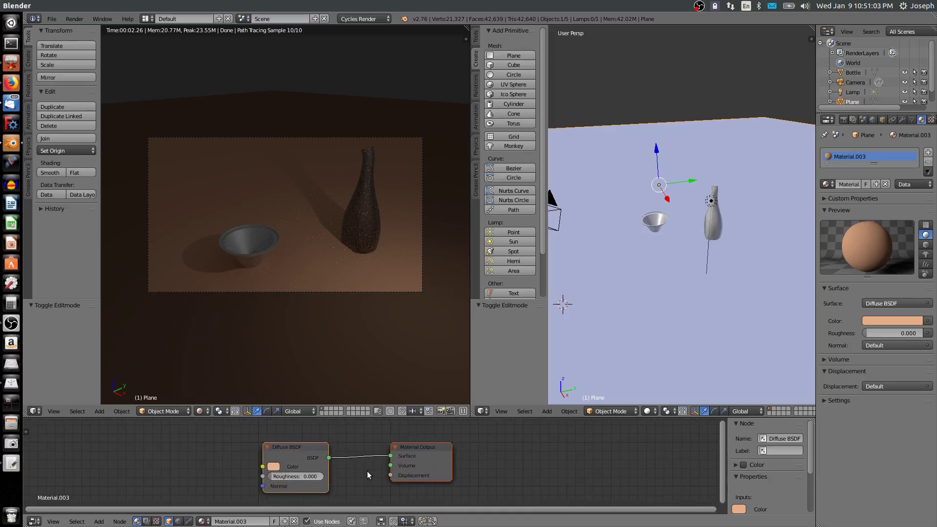
drag(279, 447, 288, 451)
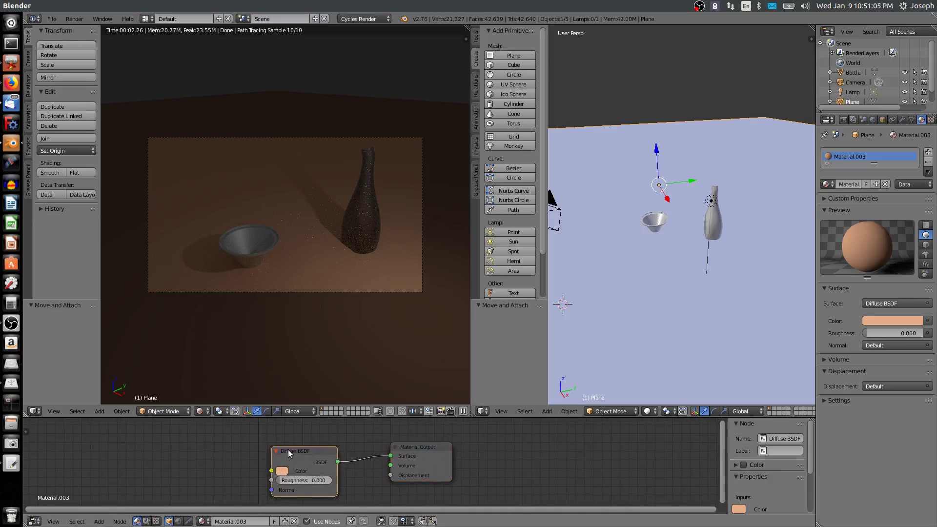
drag(426, 450, 445, 461)
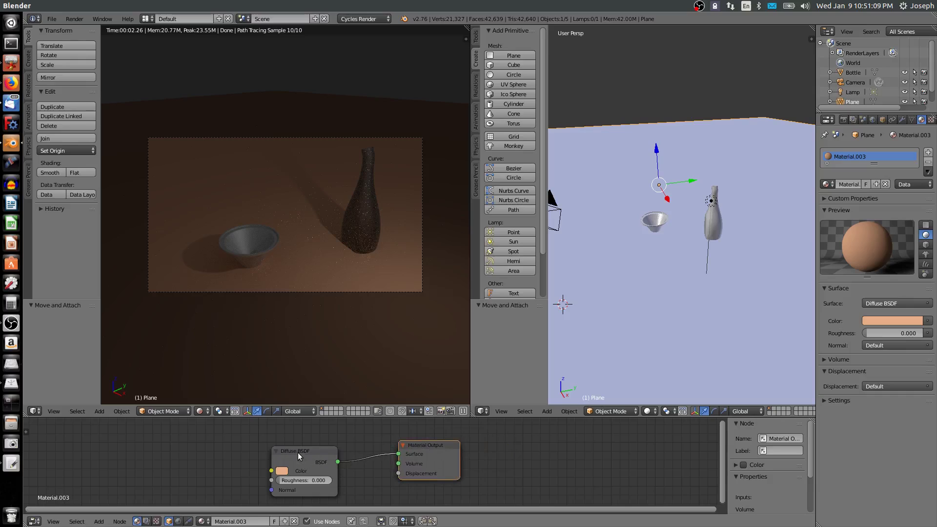
drag(298, 452, 324, 451)
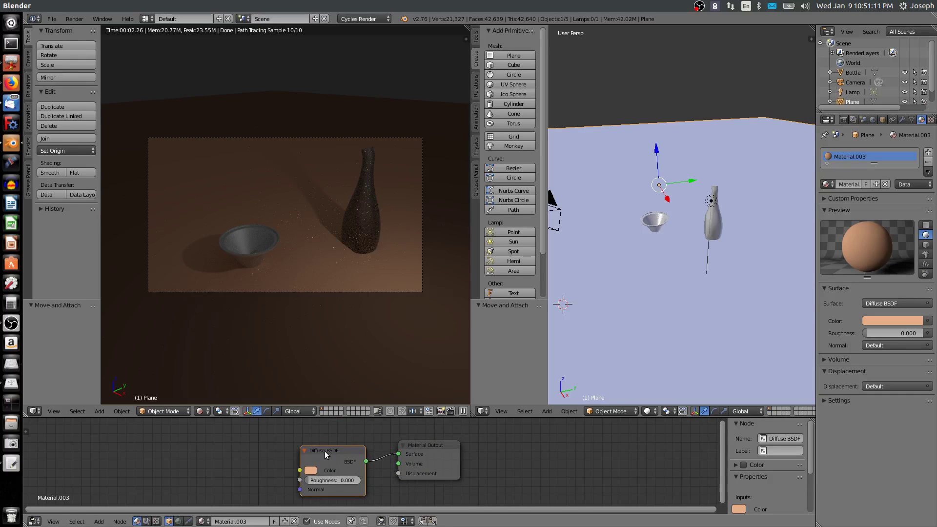
Try Translucent BSDF as the surface shader, then revert it to Diffuse BSDF
click(889, 302)
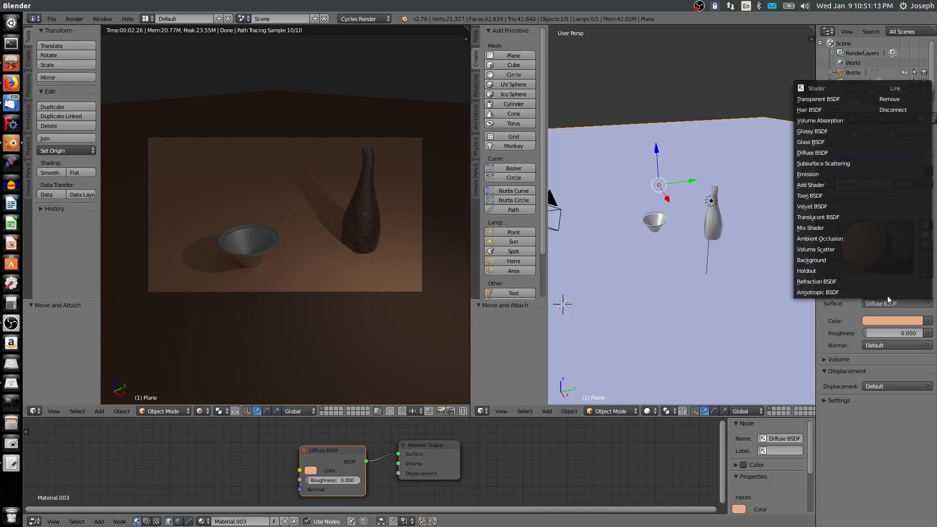
click(839, 216)
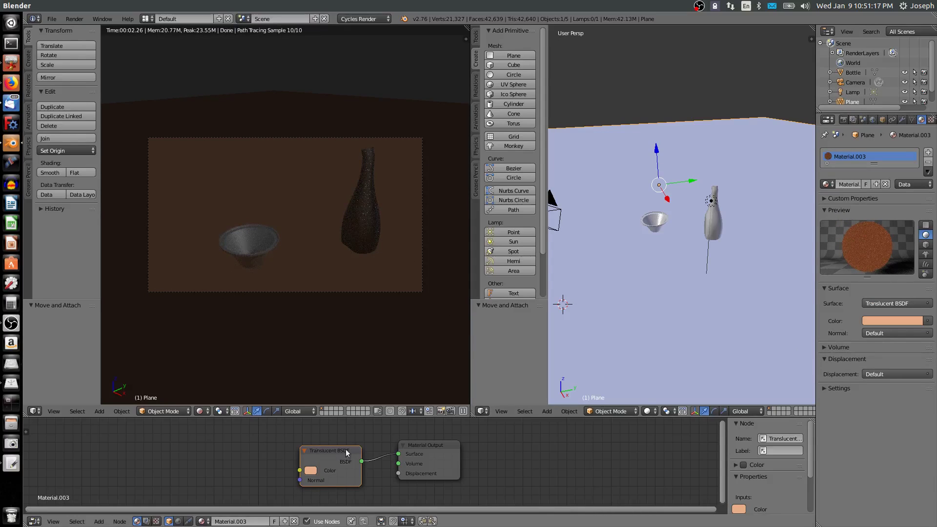
click(888, 303)
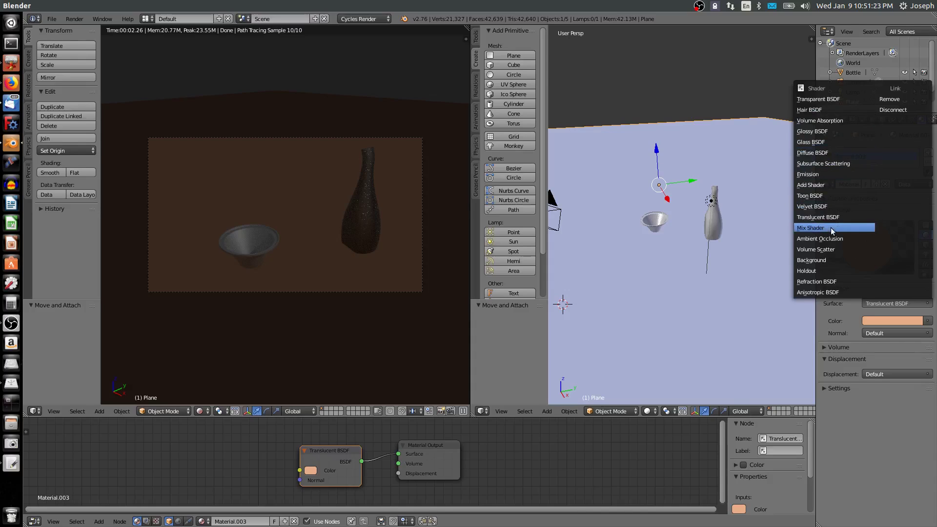
click(828, 152)
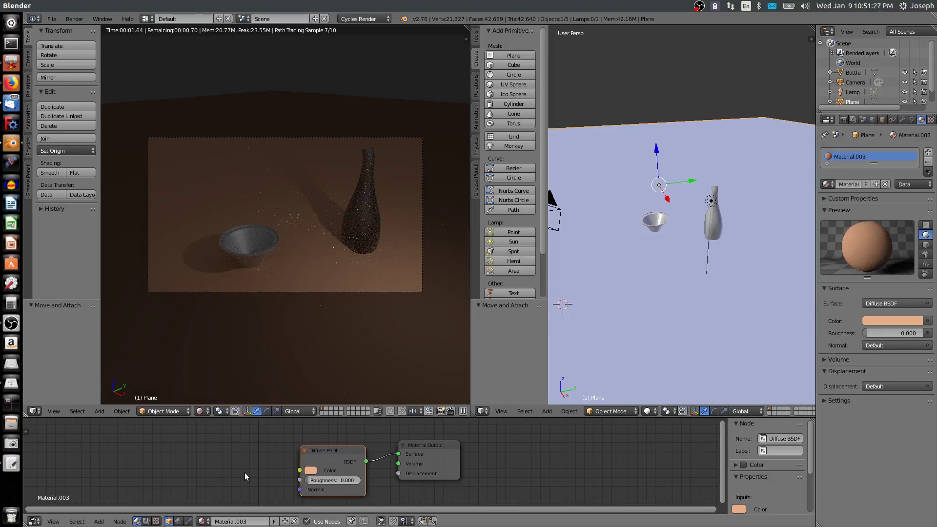
Add an Image Texture node linked to Diffuse BSDF Color and browse for its image
key(shift+a)
mouse_move(246, 476)
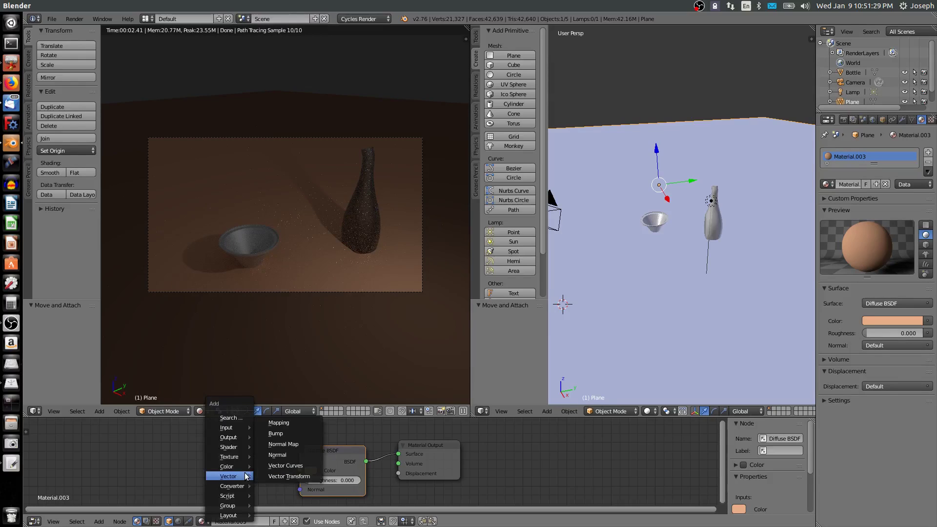
mouse_move(240, 458)
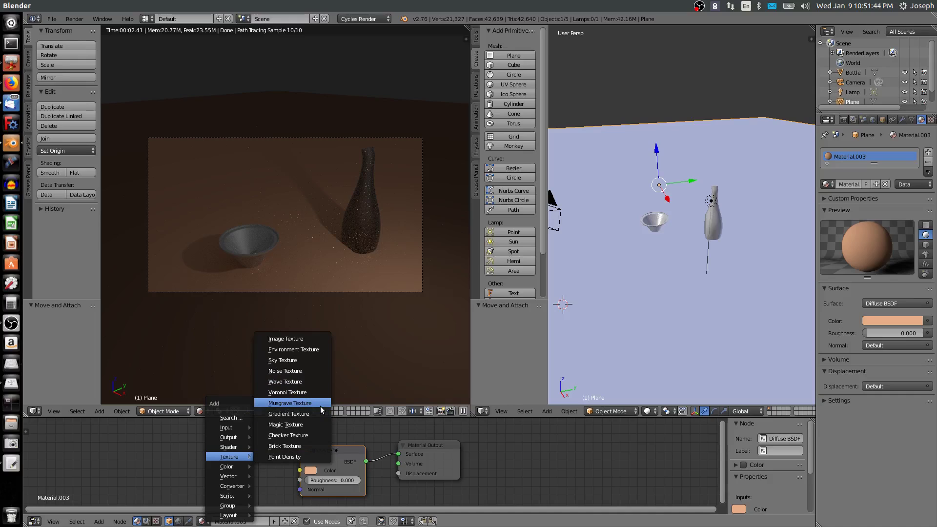
click(309, 339)
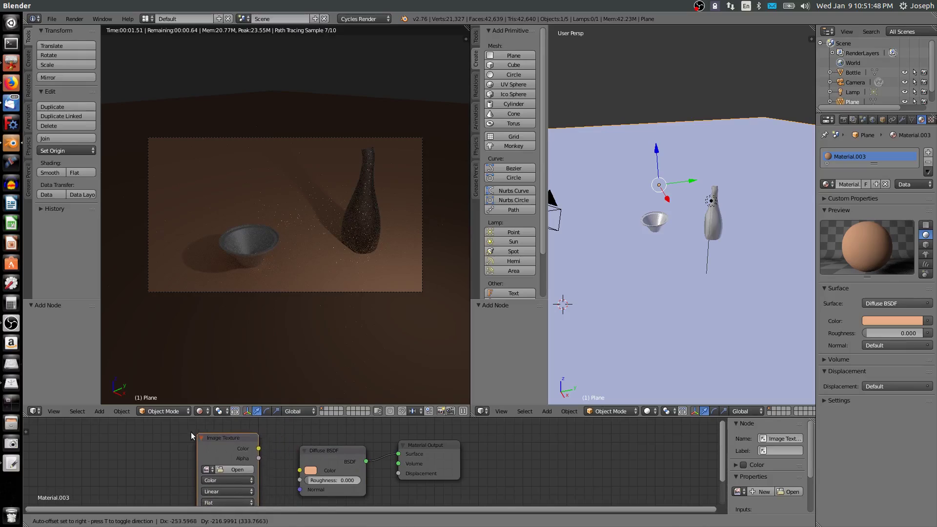
click(194, 432)
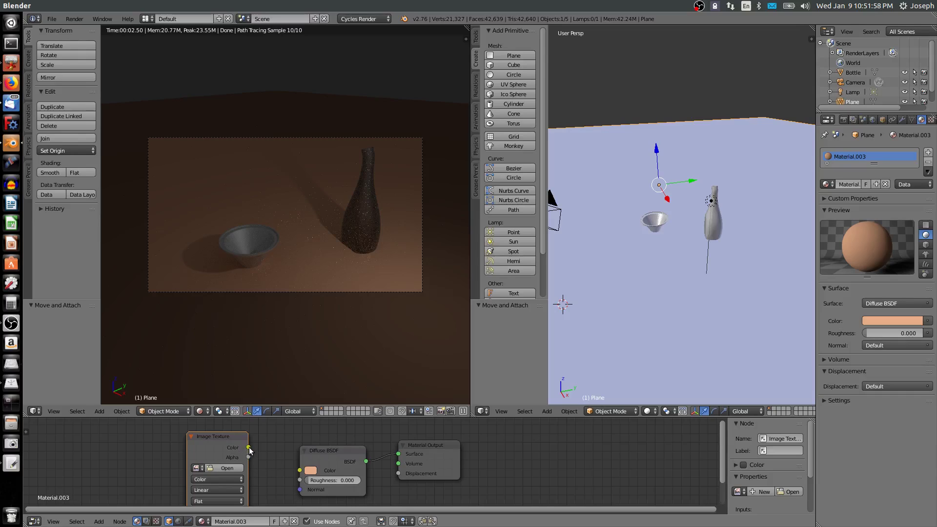
drag(249, 448, 300, 471)
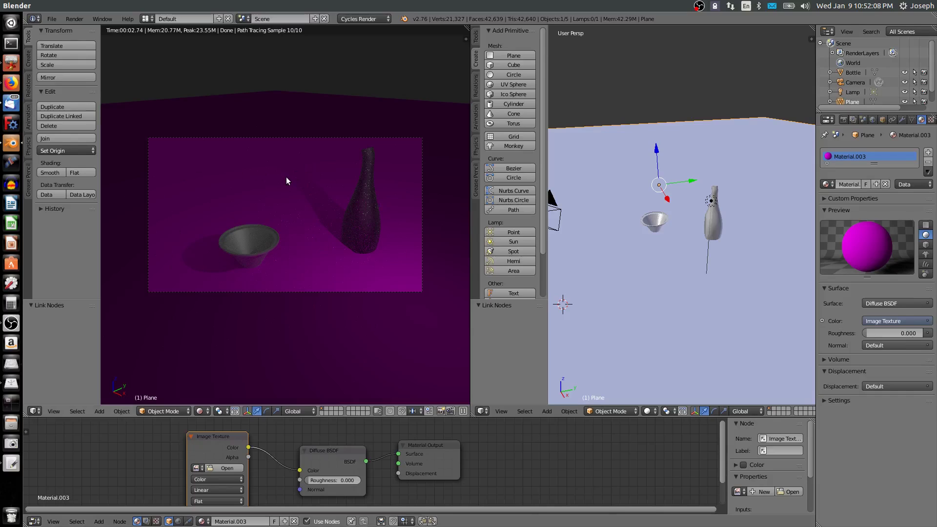
click(226, 468)
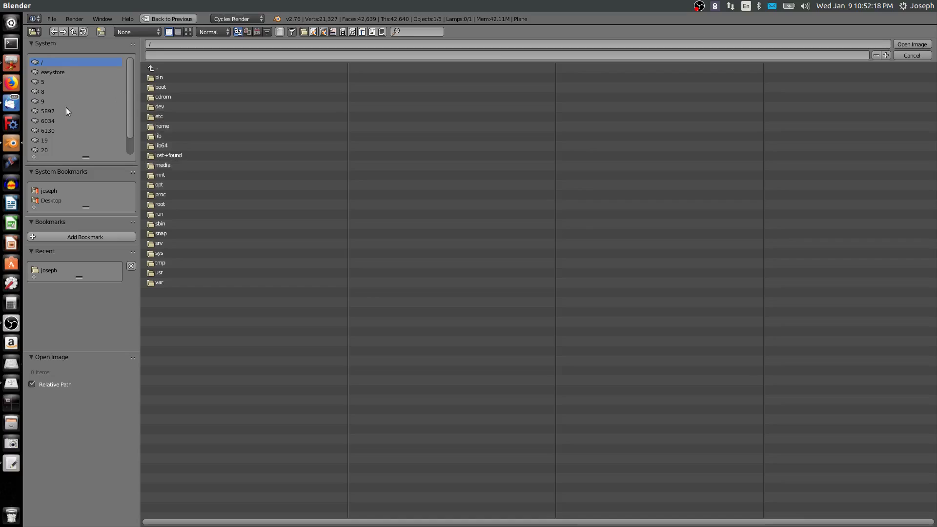
Go to the Link to Basecolors folder and load the Wood_Plain basecolor PNG
click(53, 190)
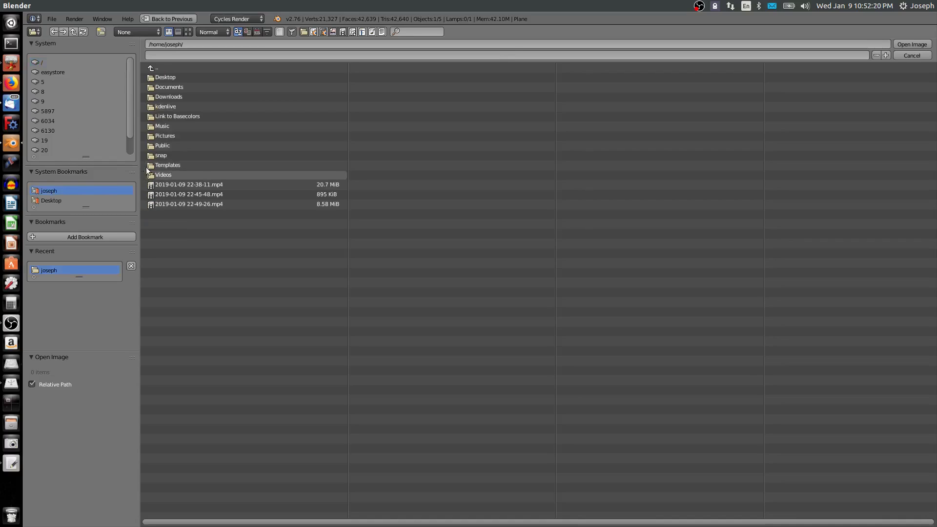
click(230, 43)
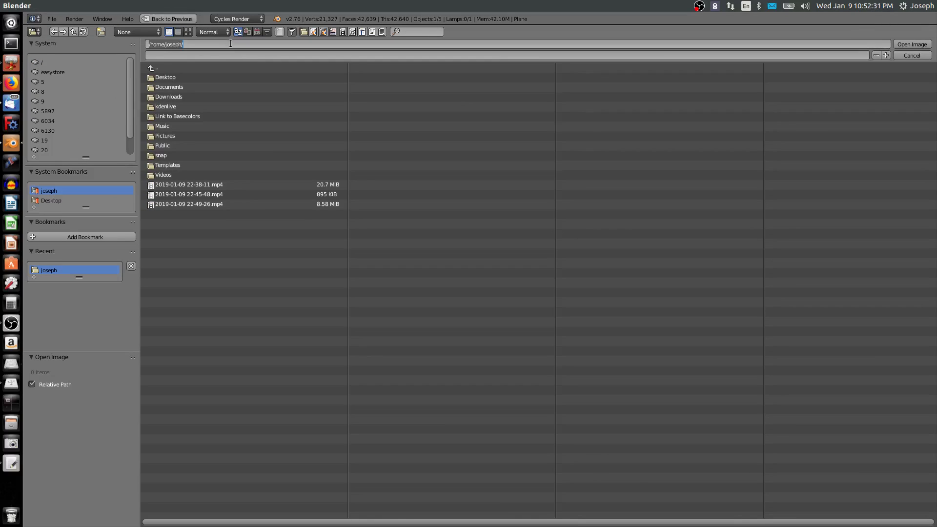
text(/home/joseph/Link to Basecolors/)
key(Return)
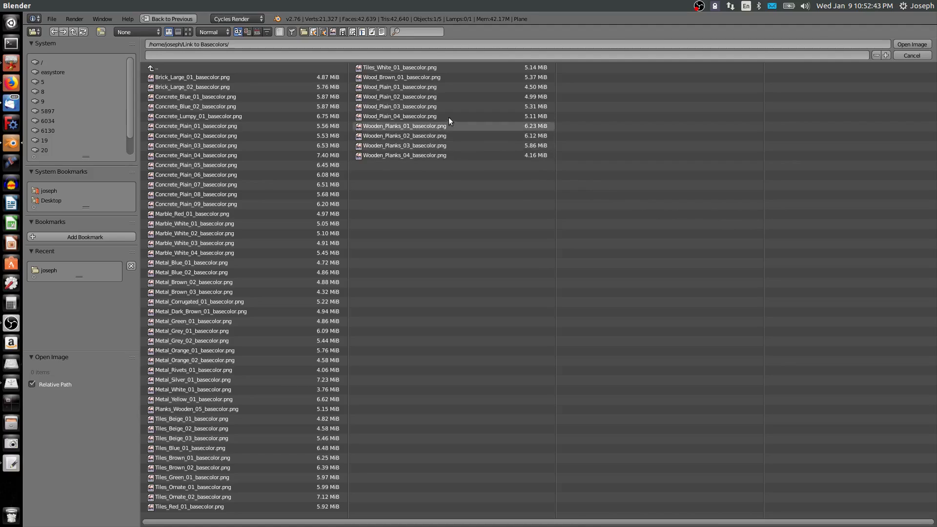
double_click(436, 106)
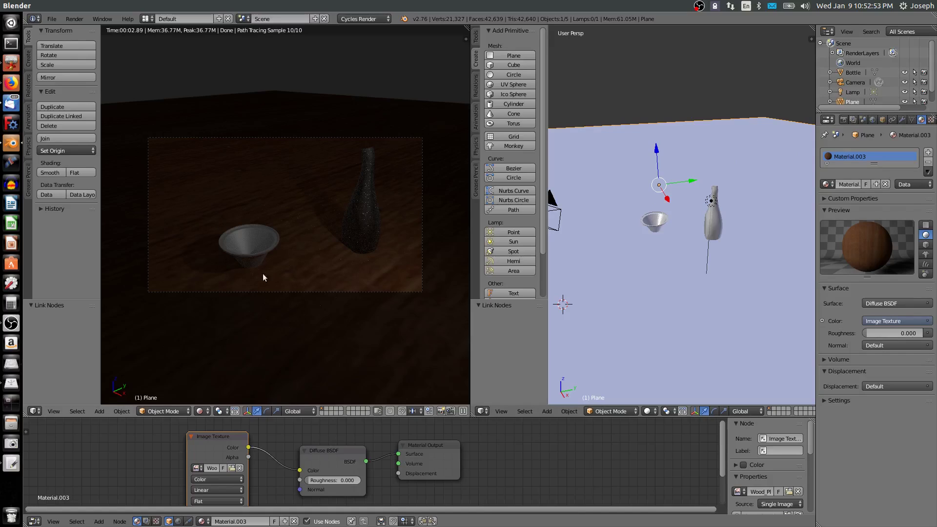
In the Texture properties, set the wood texture's mapping Scale X and Y to 10
click(931, 120)
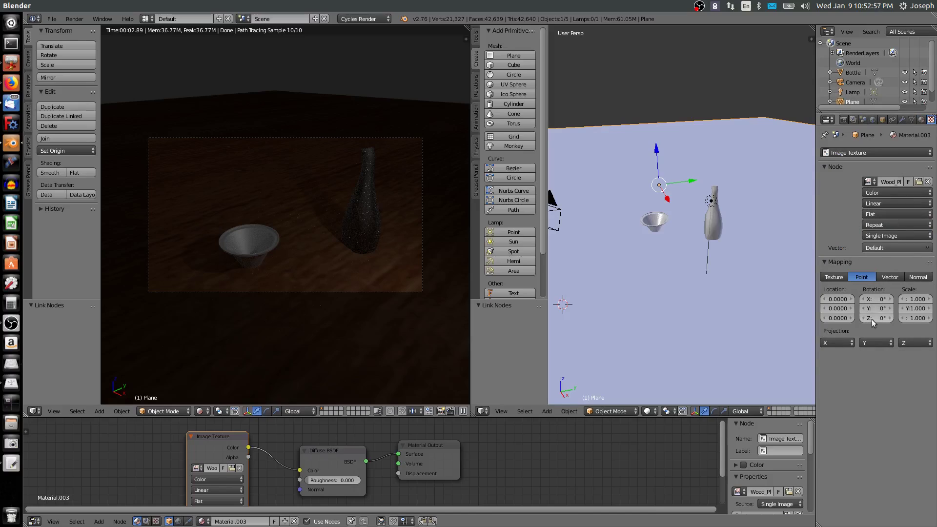
click(917, 299)
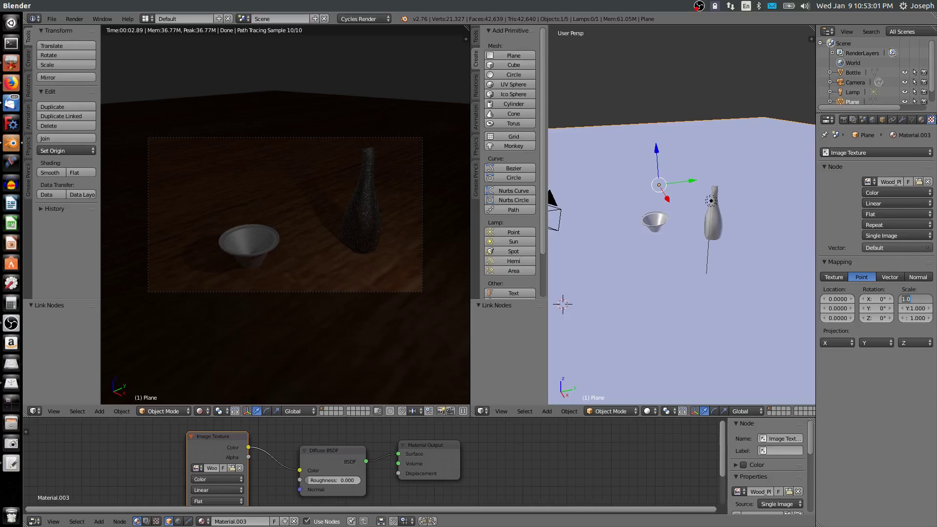
text(10)
key(Return)
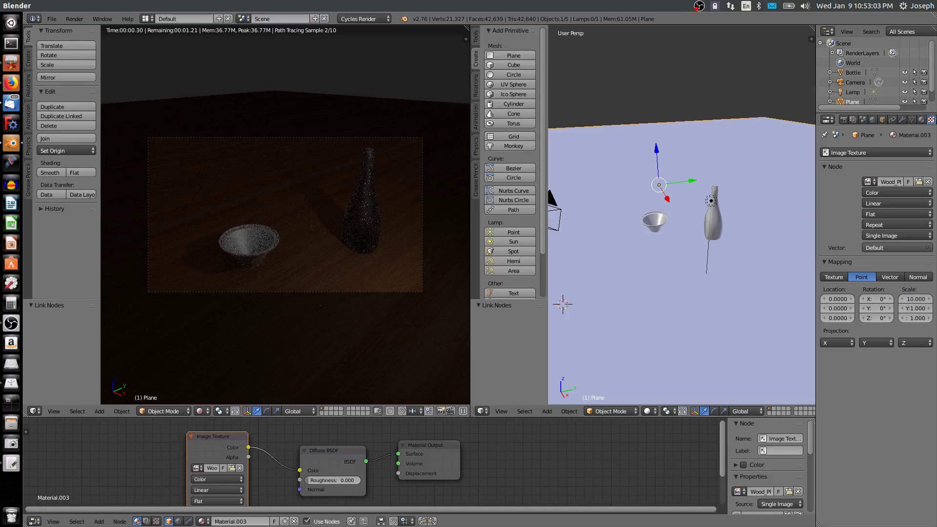
click(905, 308)
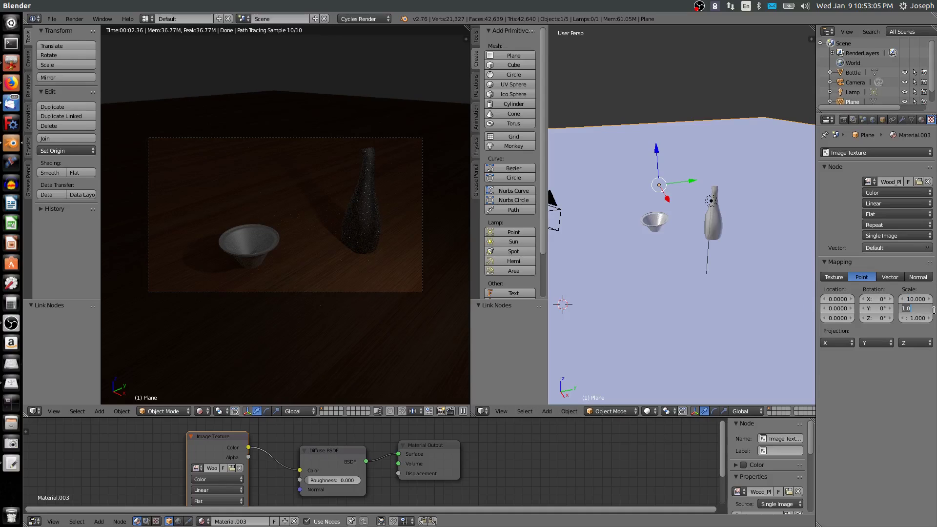
text(10)
key(Return)
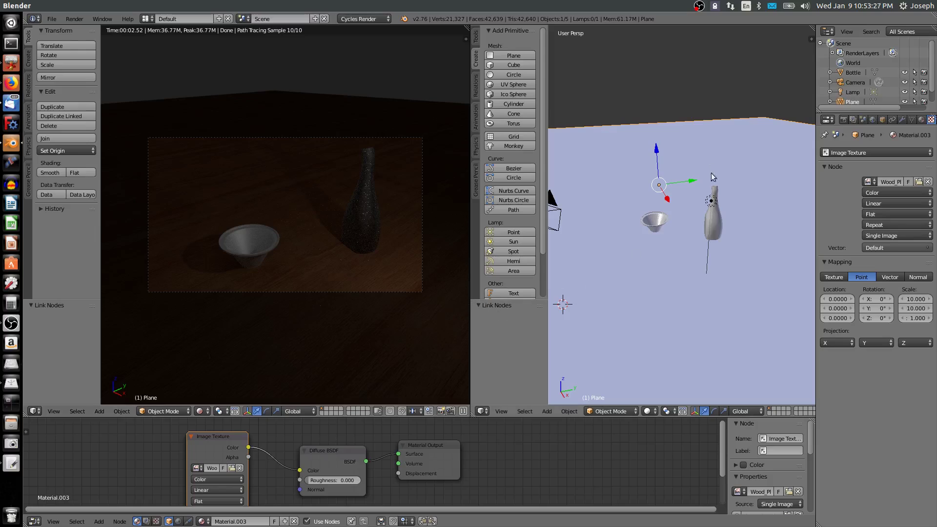
Select the lamp, enable Use Nodes, set its strength to 500, and start an X-axis move
right_click(712, 199)
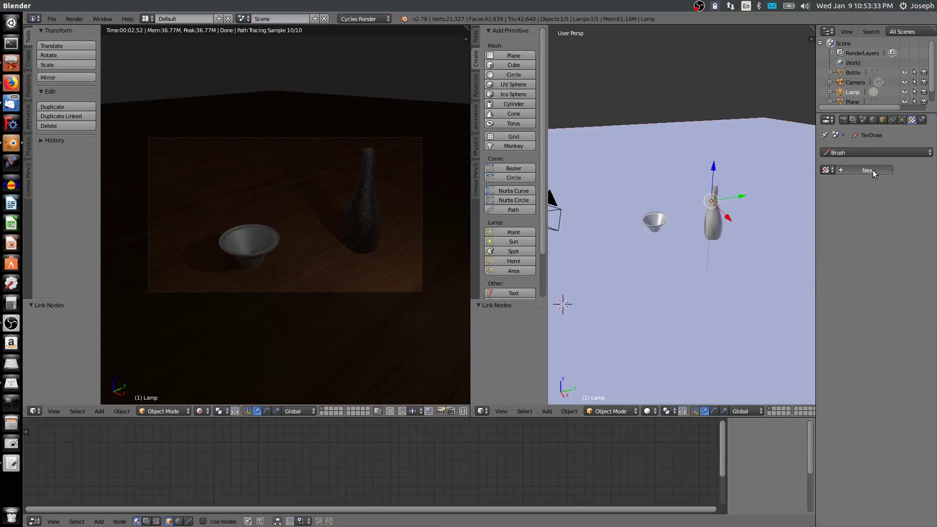
click(873, 170)
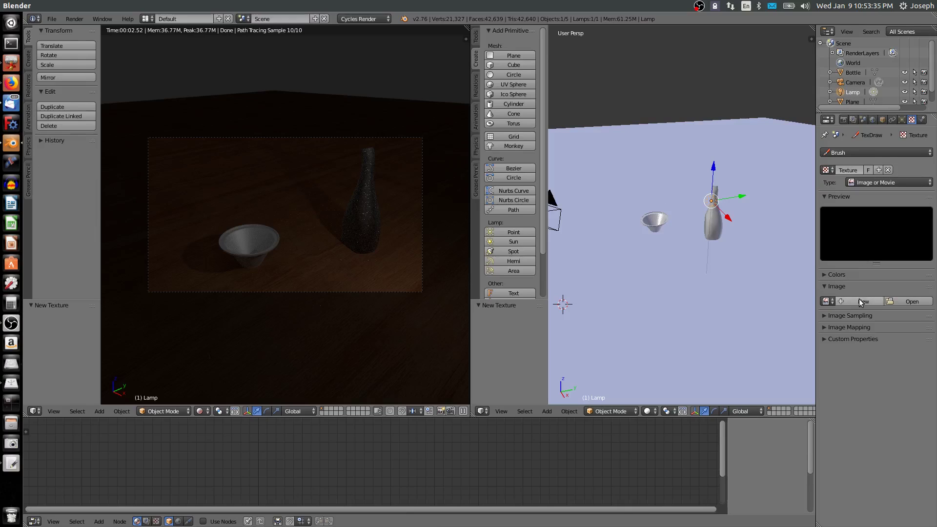
click(901, 120)
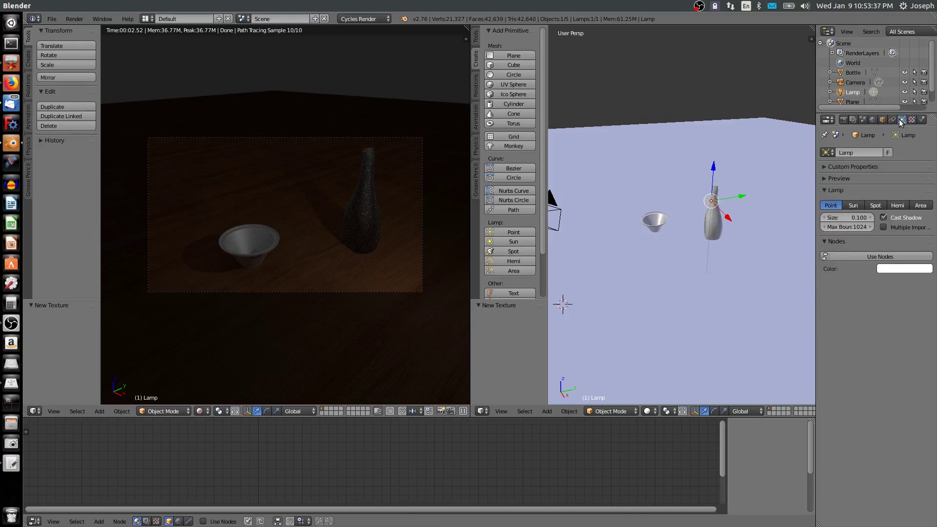
click(849, 254)
click(886, 286)
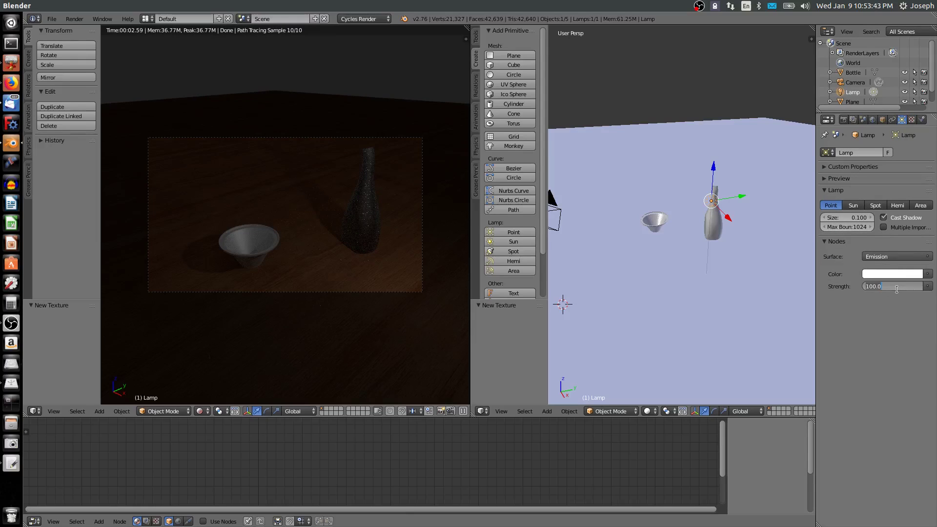
text(500)
key(Return)
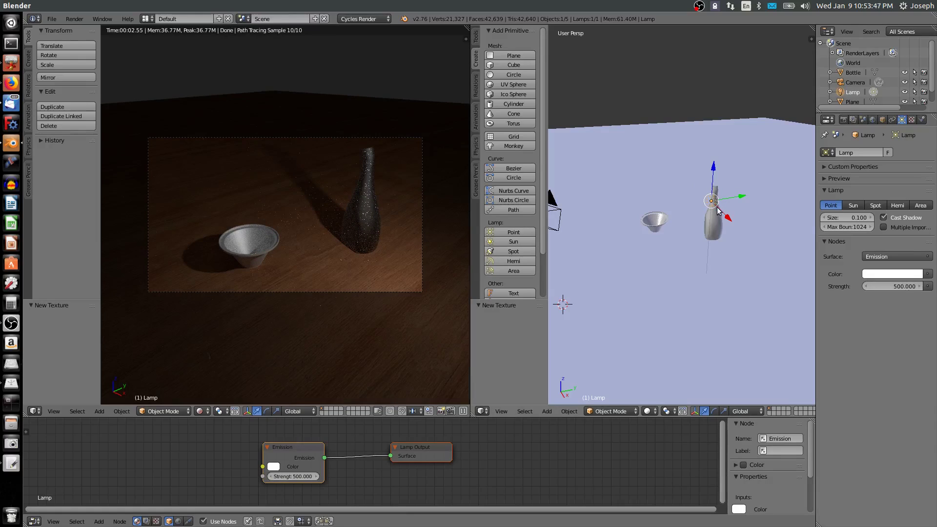
key(g)
key(x)
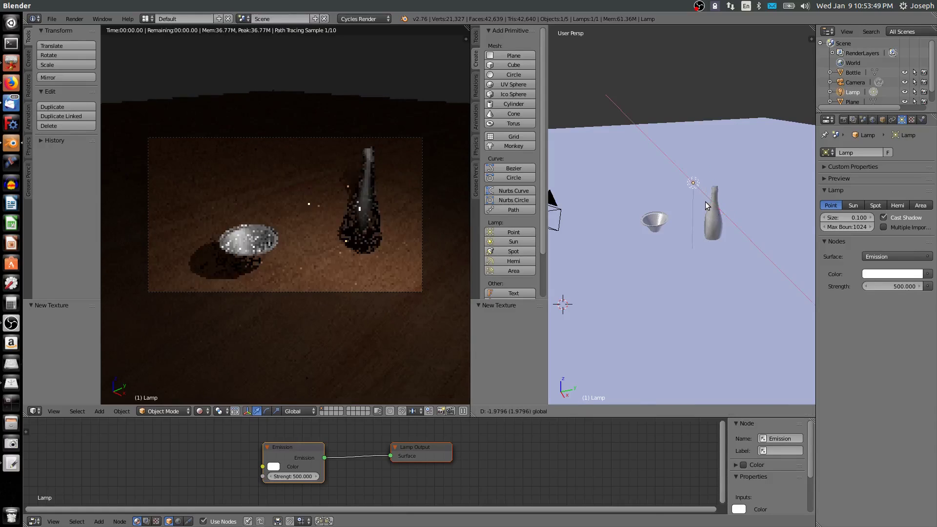
Confirm the lamp's -1.370 X move and select the wooden tabletop plane
click(712, 210)
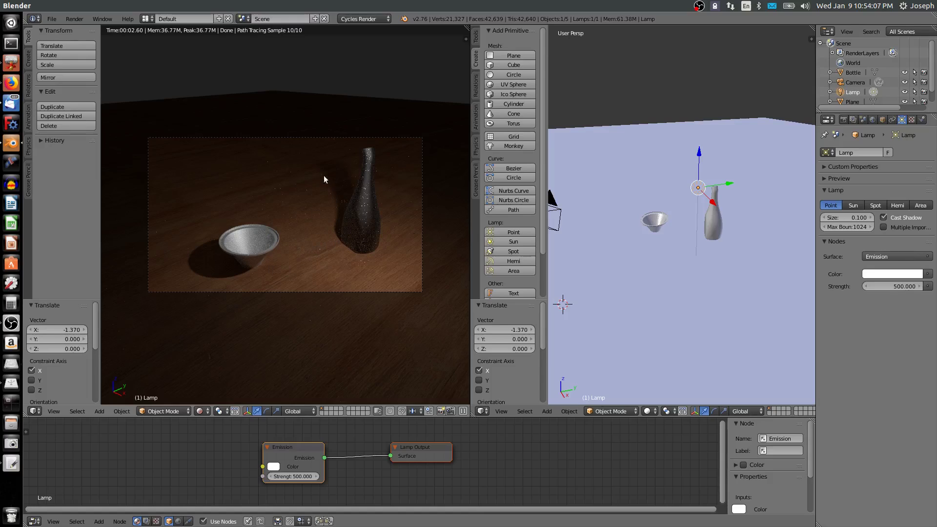
right_click(310, 129)
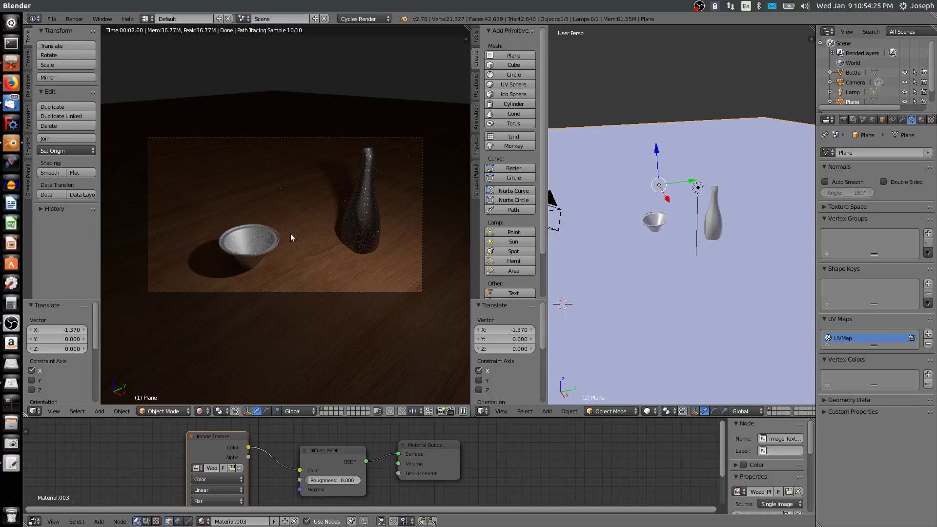
Move the soup bowl 1.198 along Y toward the bottle
right_click(269, 247)
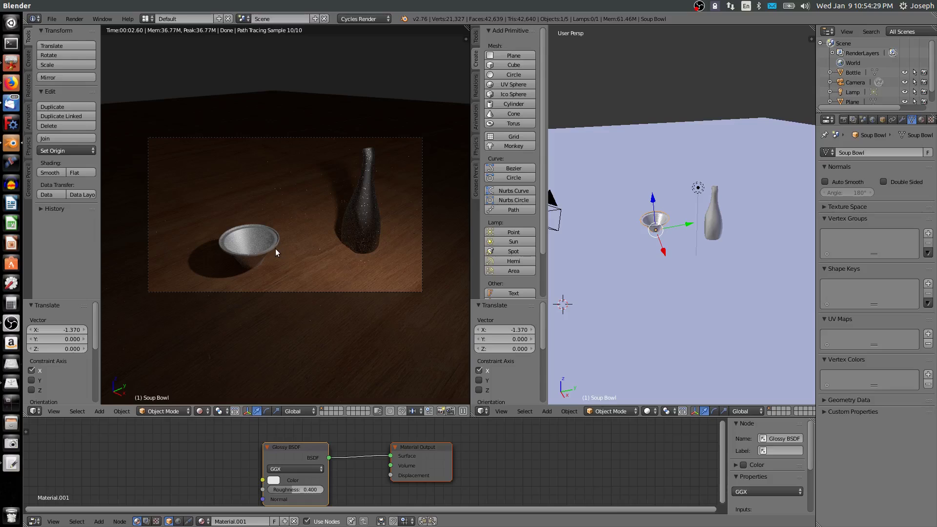
key(g)
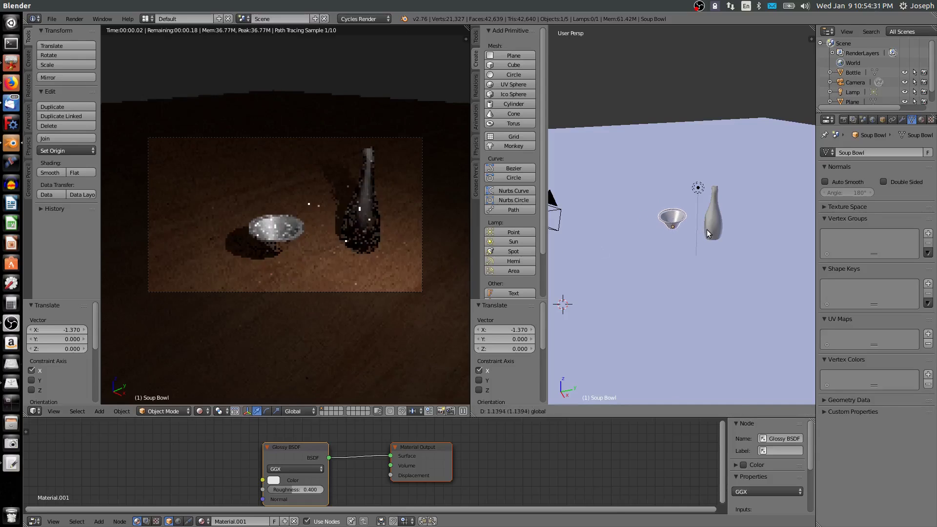
click(709, 236)
Place the 3D cursor above the table, view the Add menu, and select the point lamp
click(572, 93)
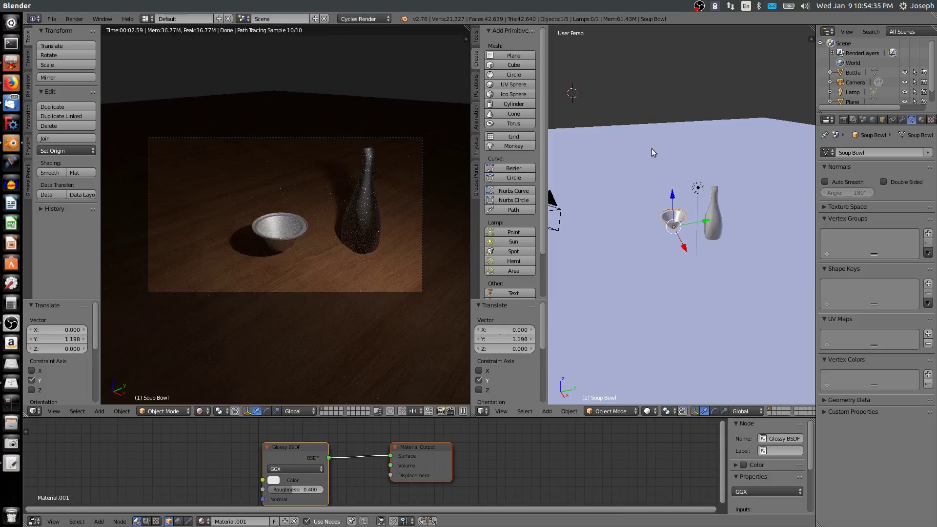
click(640, 102)
key(shift+a)
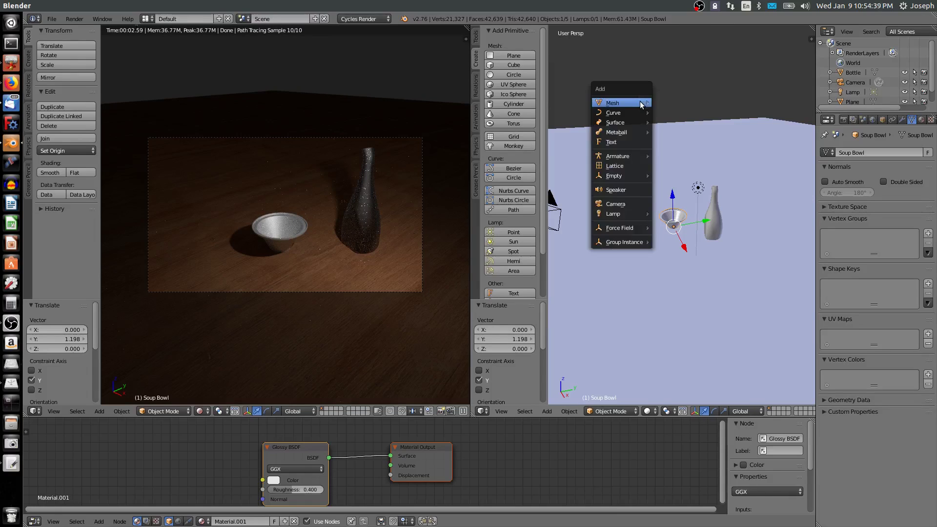
mouse_move(641, 101)
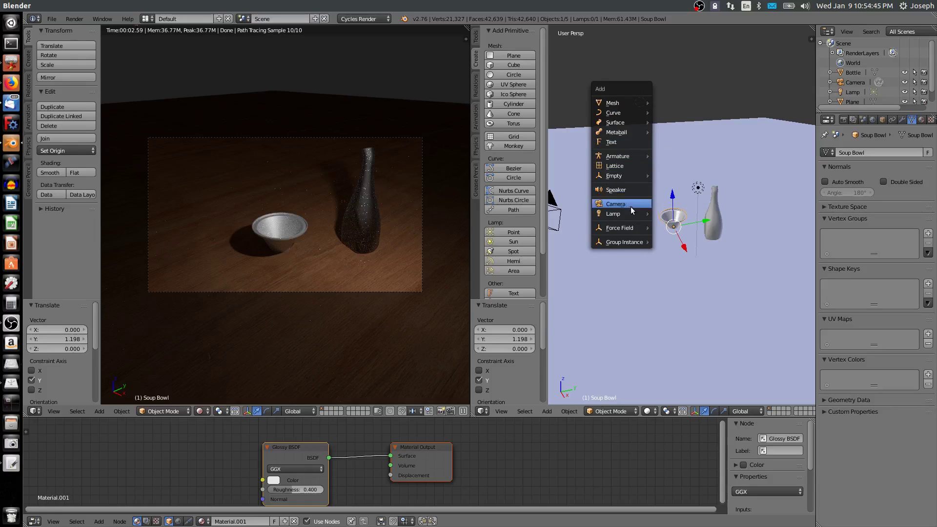
mouse_move(633, 216)
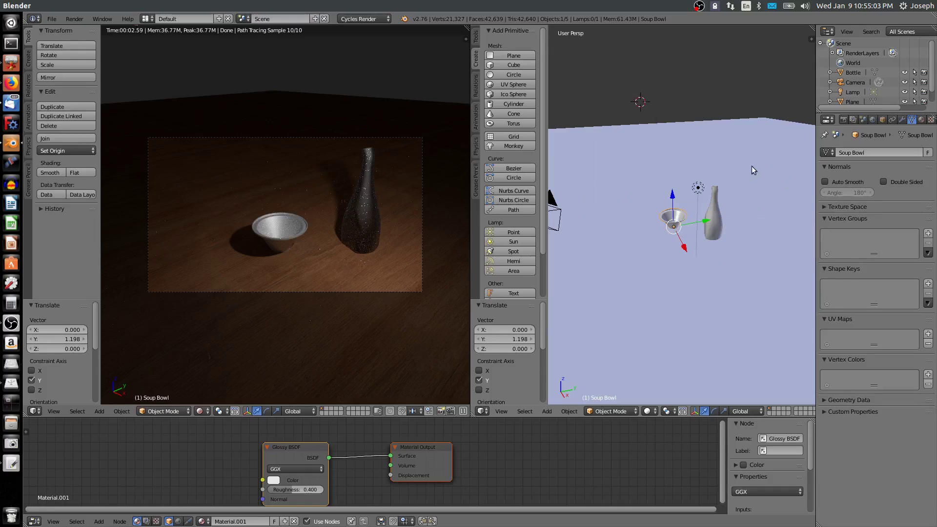
right_click(699, 189)
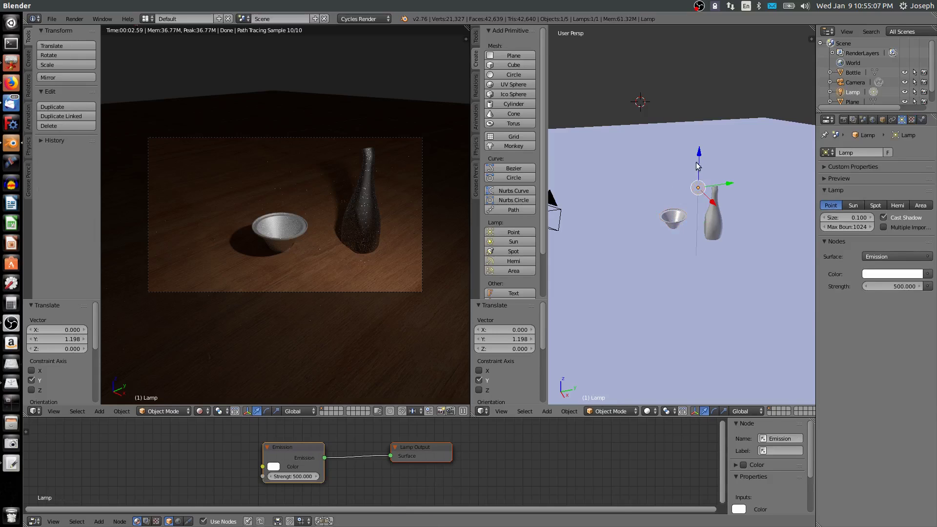
Try lamp positions along Z and X, then raise it 4.275 above the bowl and bottle
drag(699, 156, 688, 221)
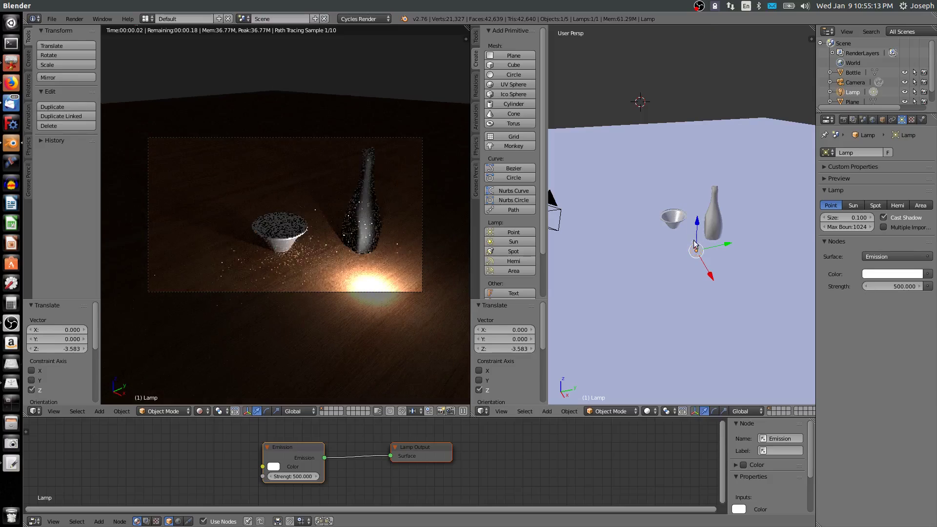
drag(710, 269, 718, 215)
drag(731, 254, 727, 247)
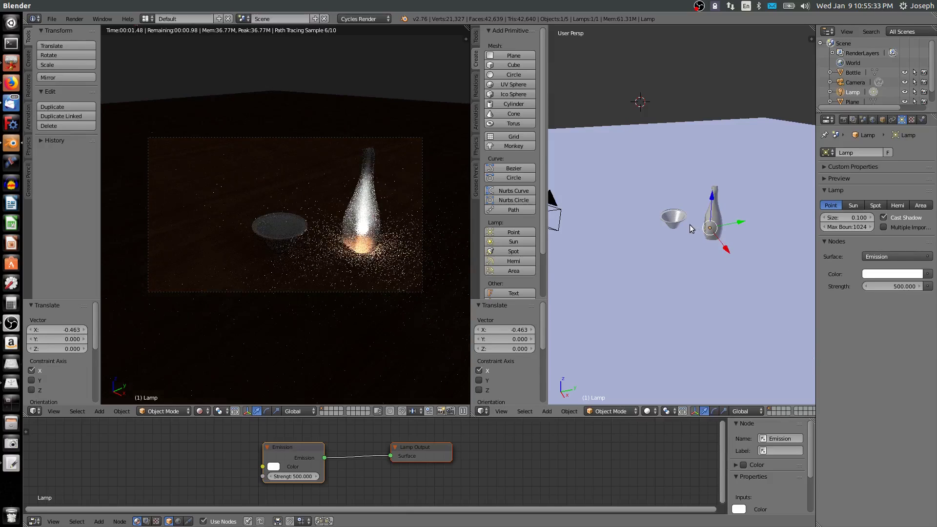
drag(713, 198, 710, 124)
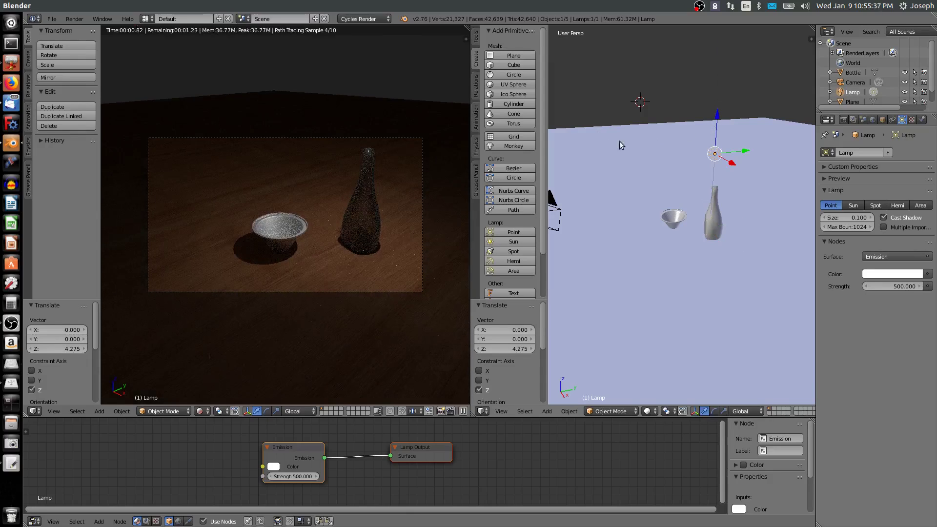
Delete the point lamp, add a Sun lamp, raise it along Z and move it 4.155 along Y
key(x)
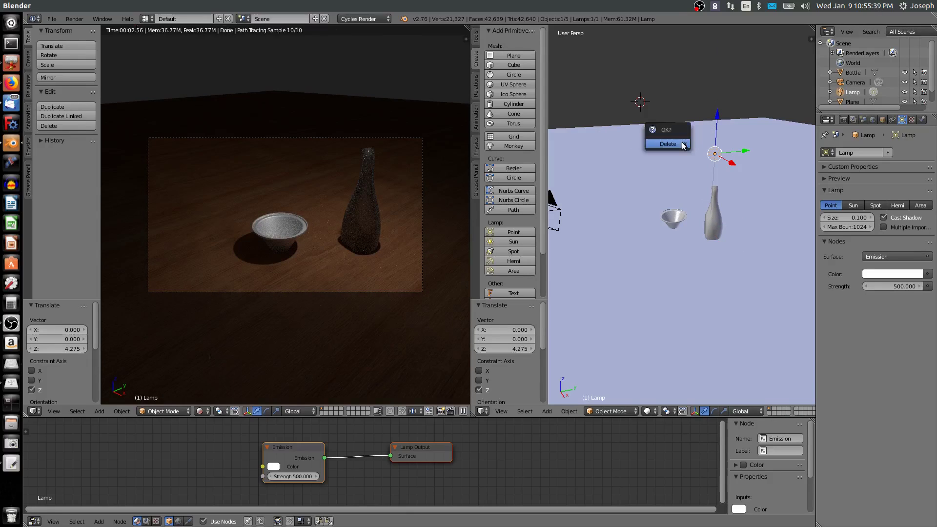
click(680, 148)
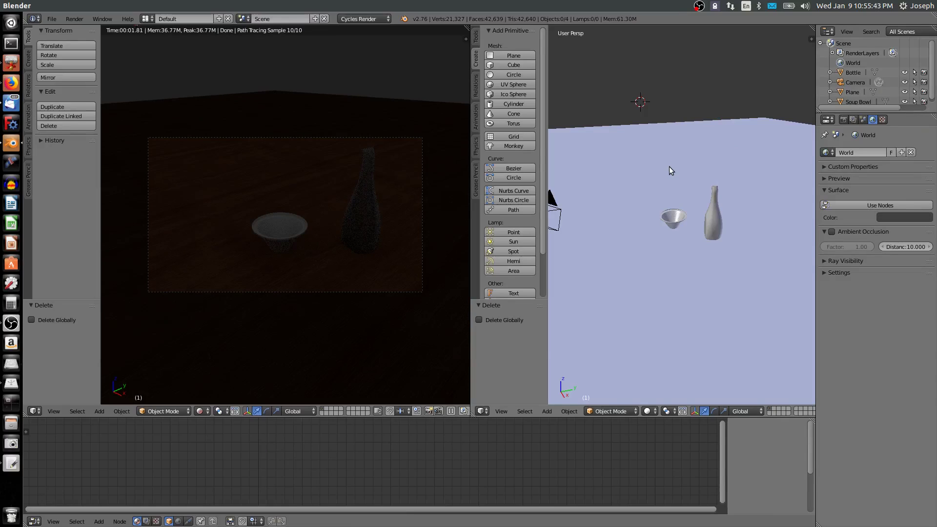
key(shift+a)
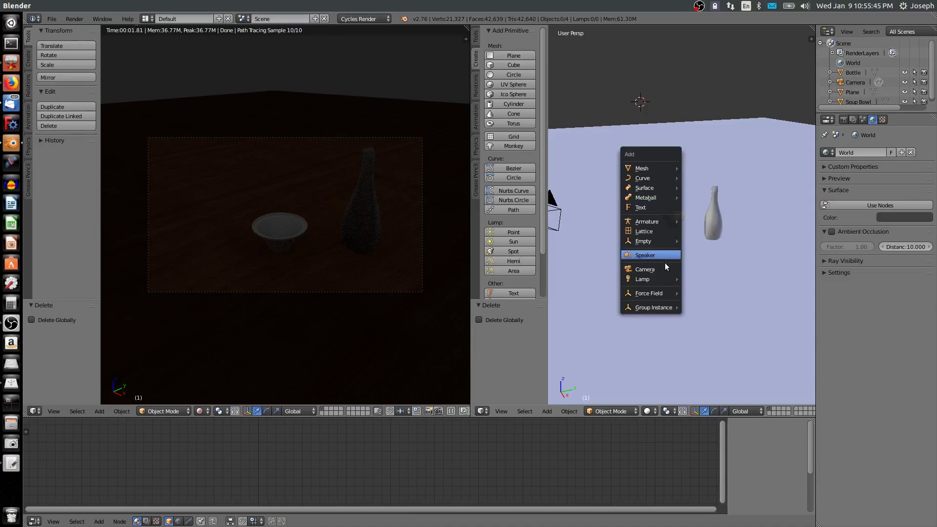
mouse_move(657, 277)
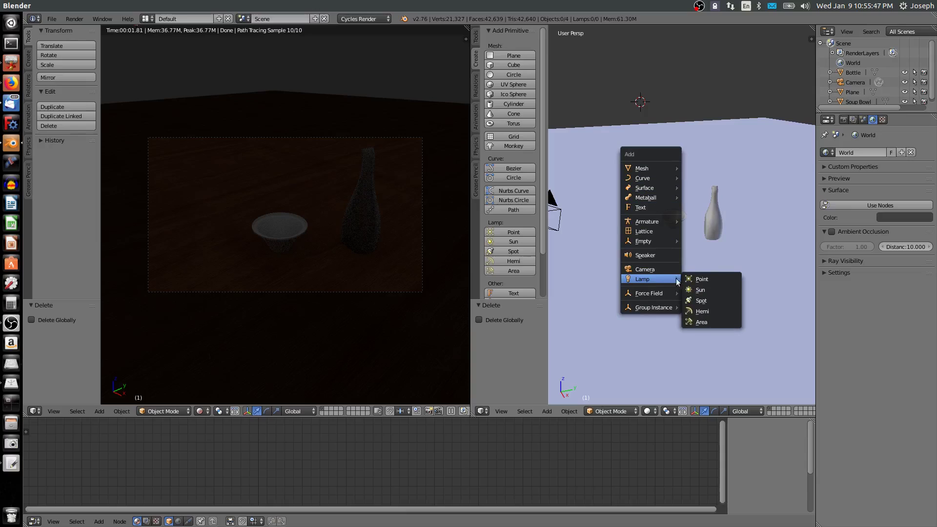
click(696, 286)
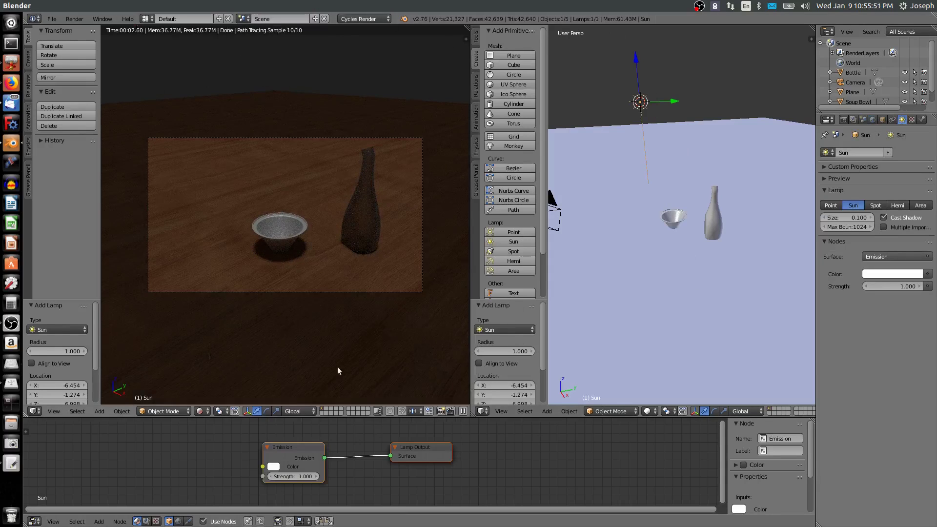
drag(635, 60, 630, 445)
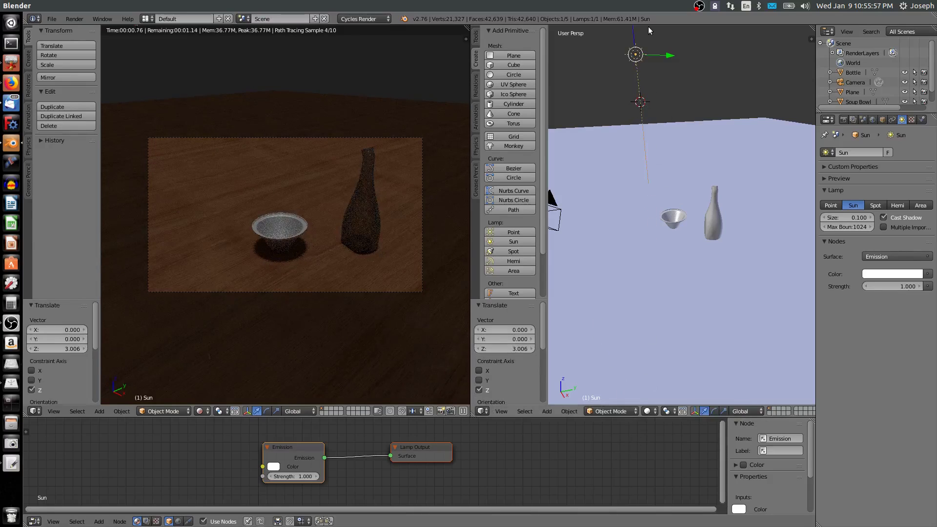
drag(665, 55, 673, 92)
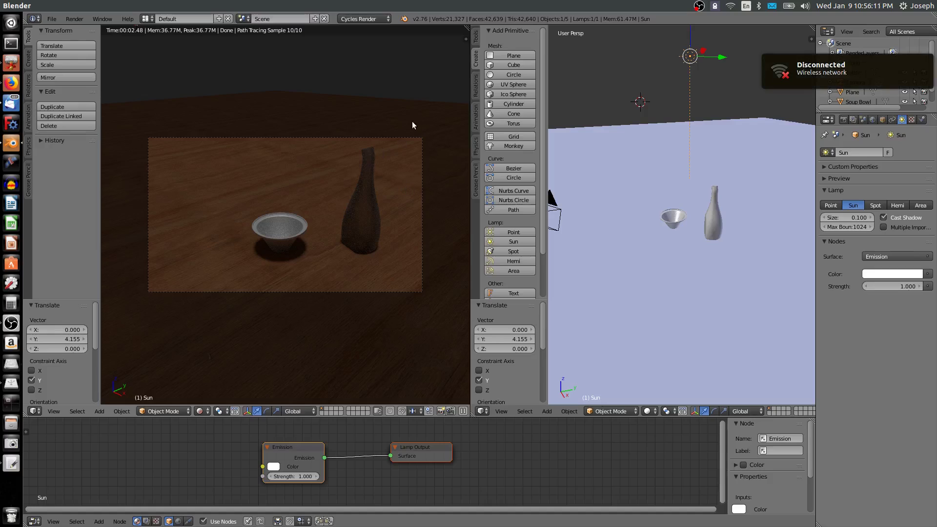
Add a point lamp at the placed 3D cursor and lower it along Z
click(610, 79)
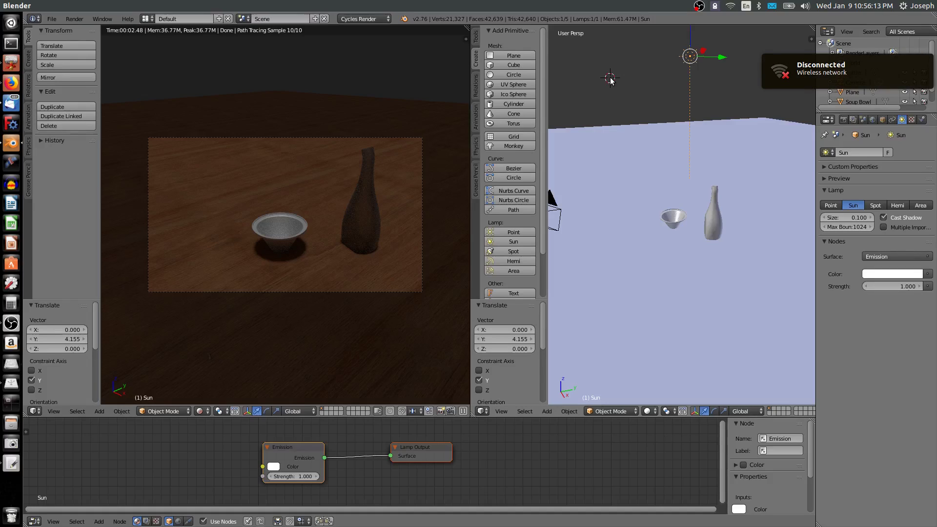
key(shift+a)
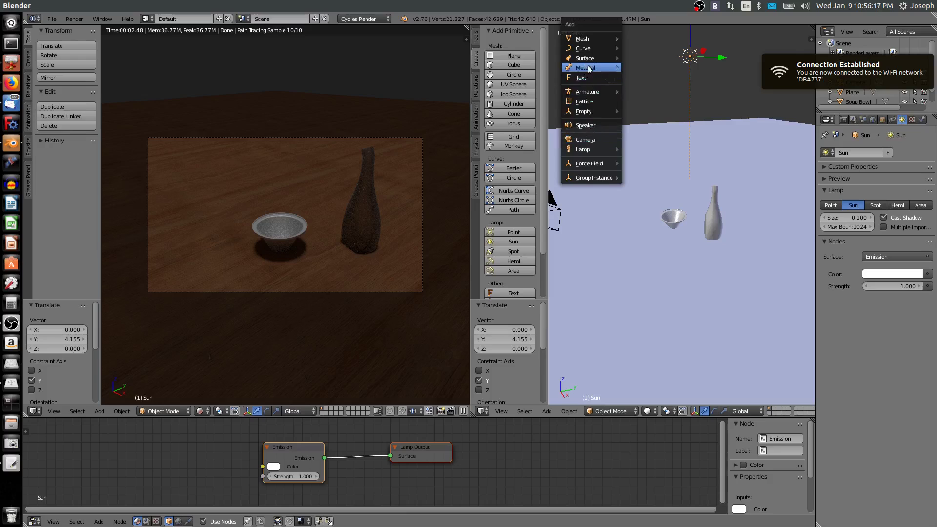
mouse_move(591, 150)
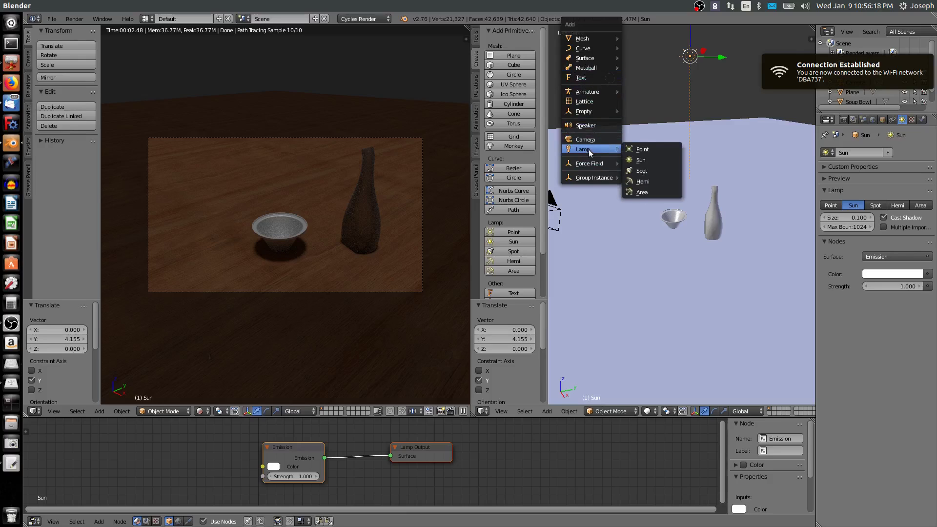
click(656, 151)
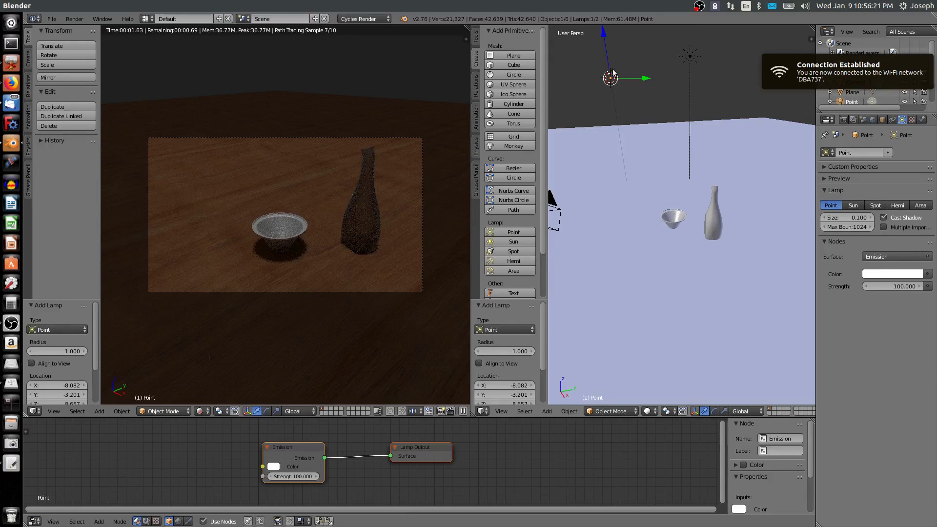
key(g)
key(z)
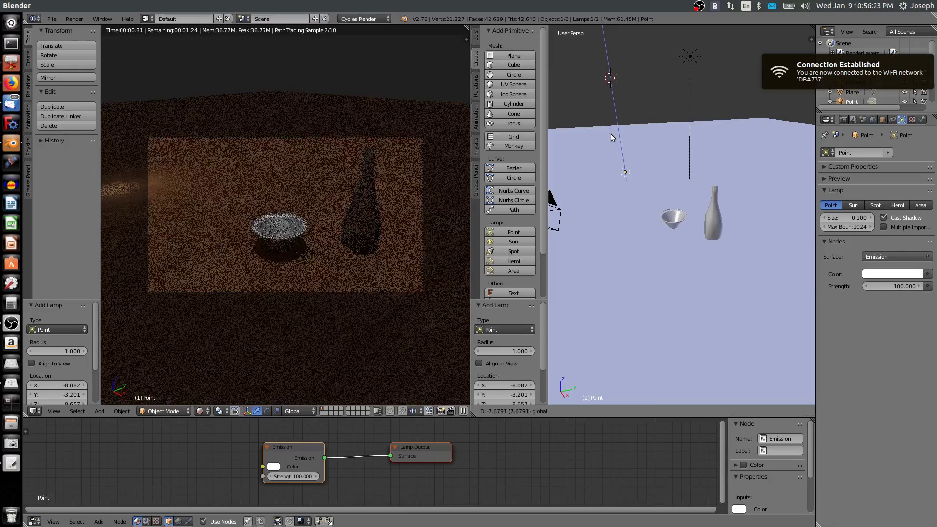
click(614, 139)
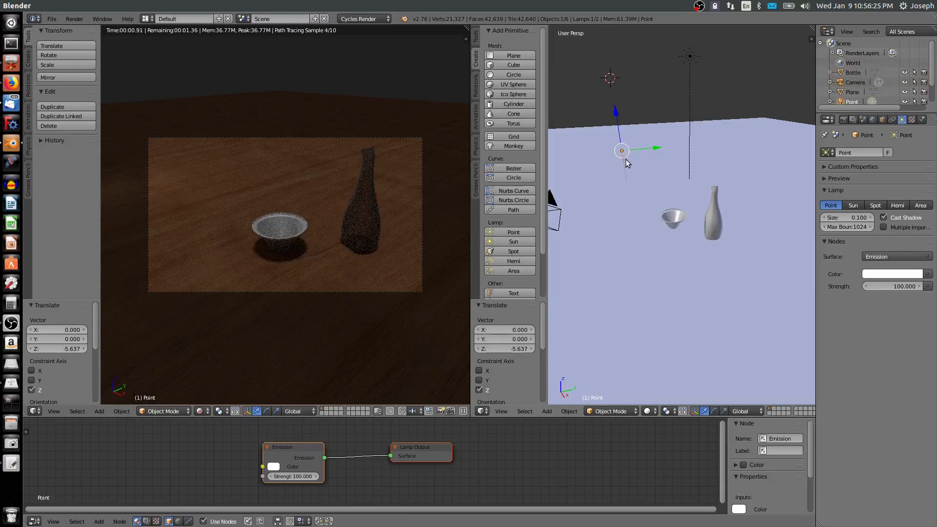
Move the point lamp along X near the bowl and 2.168 along Y beside the bottle
middle_drag(628, 164, 620, 164)
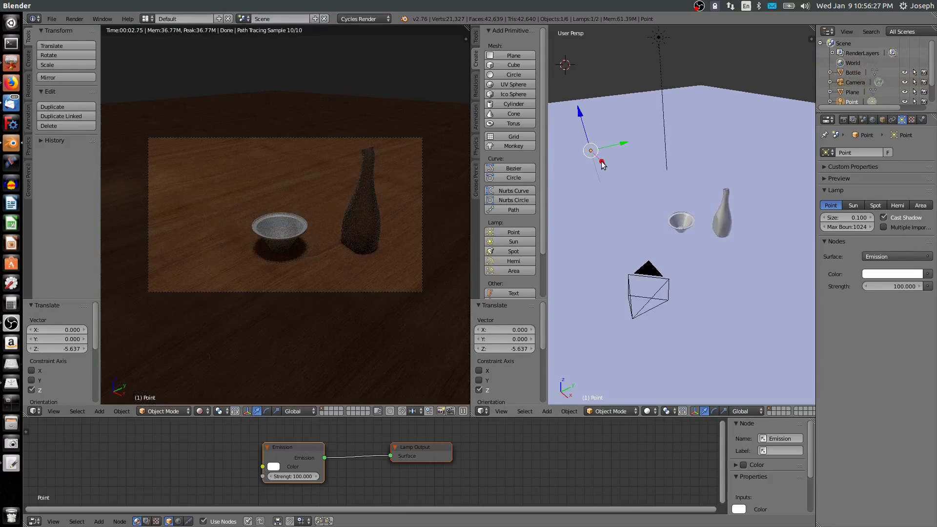
key(g)
key(x)
click(686, 255)
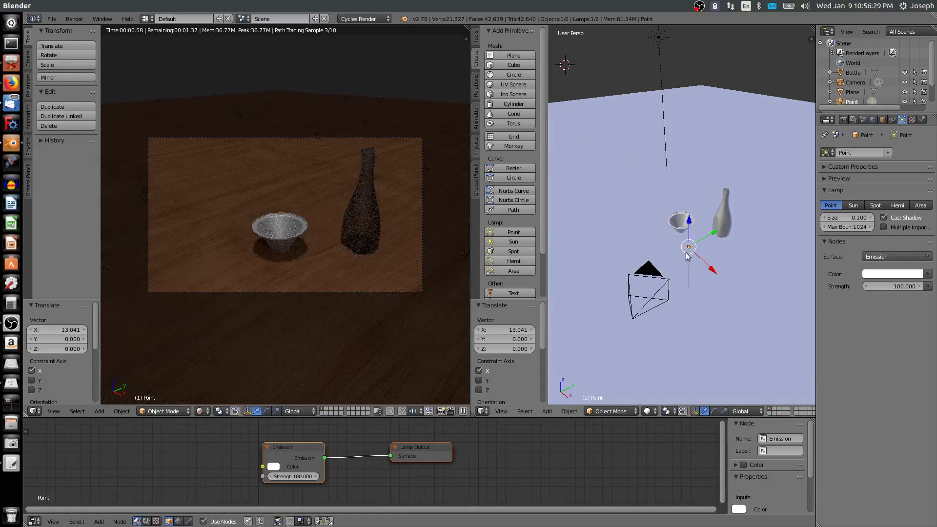
key(g)
key(y)
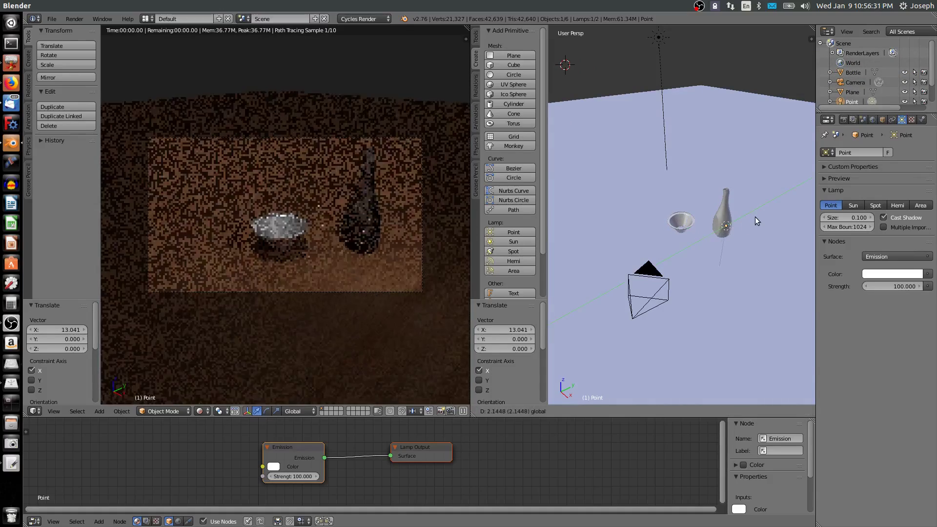
click(754, 224)
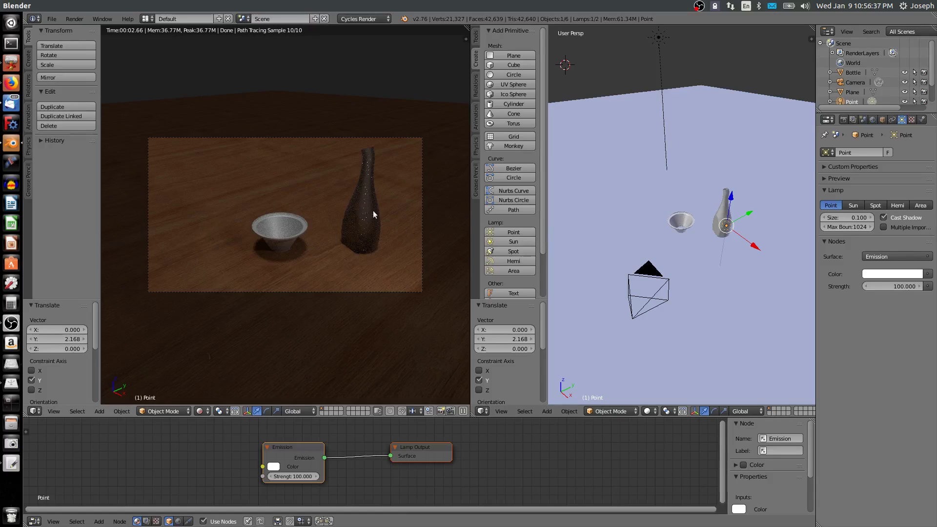
scroll(341, 210, up, 2)
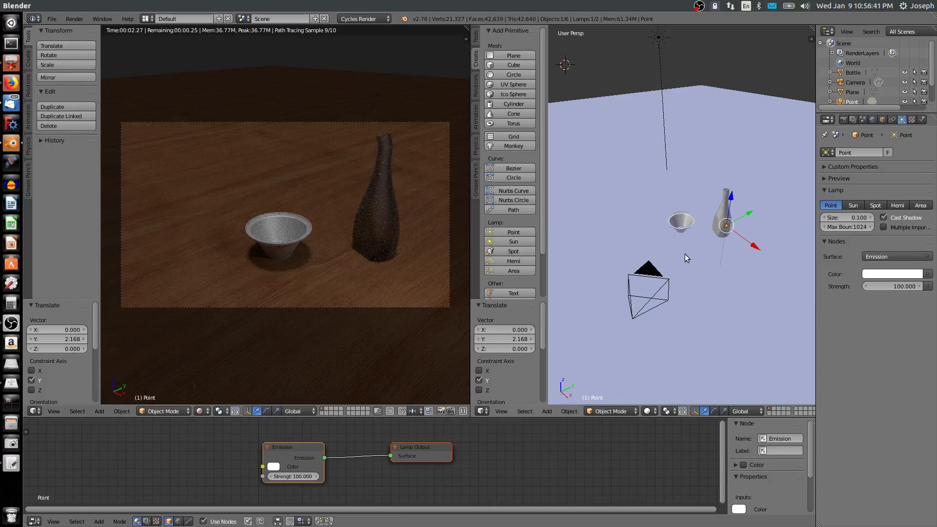
scroll(688, 258, down, 1)
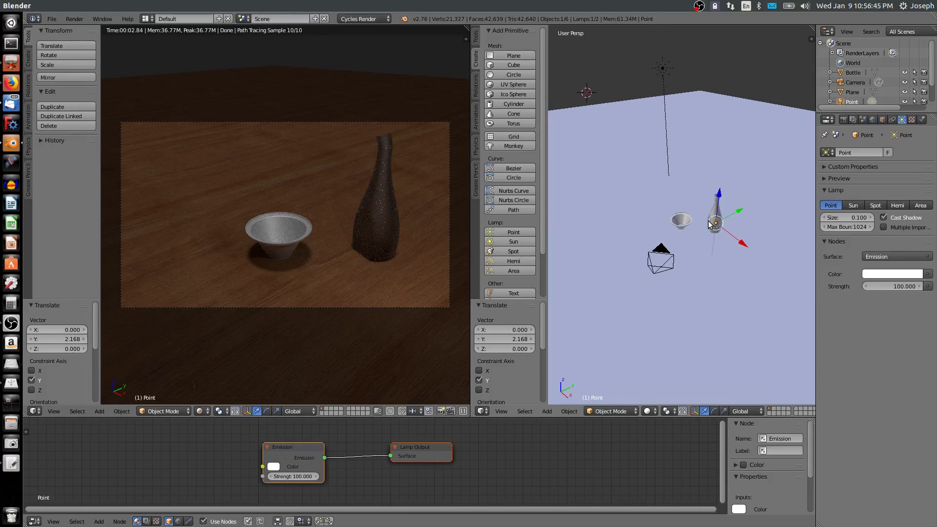
Delete both the point lamp and the sun lamp
key(x)
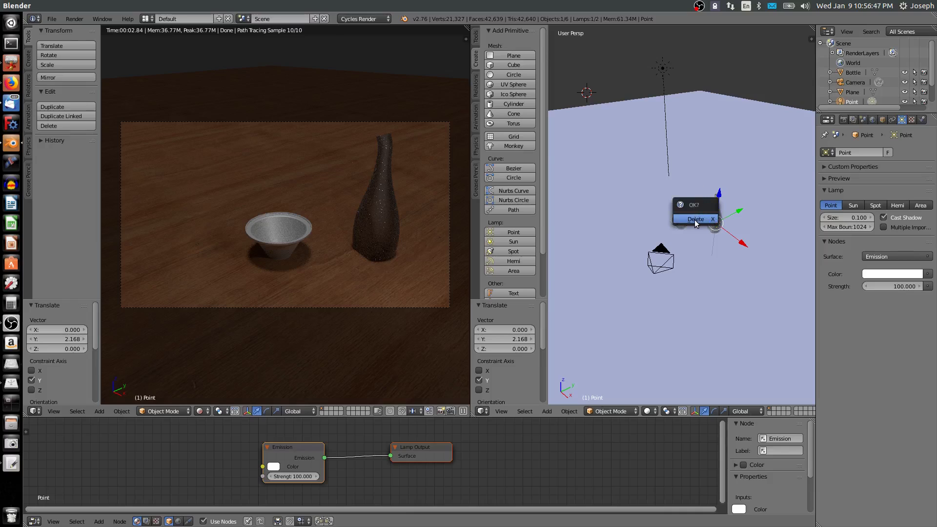
click(695, 220)
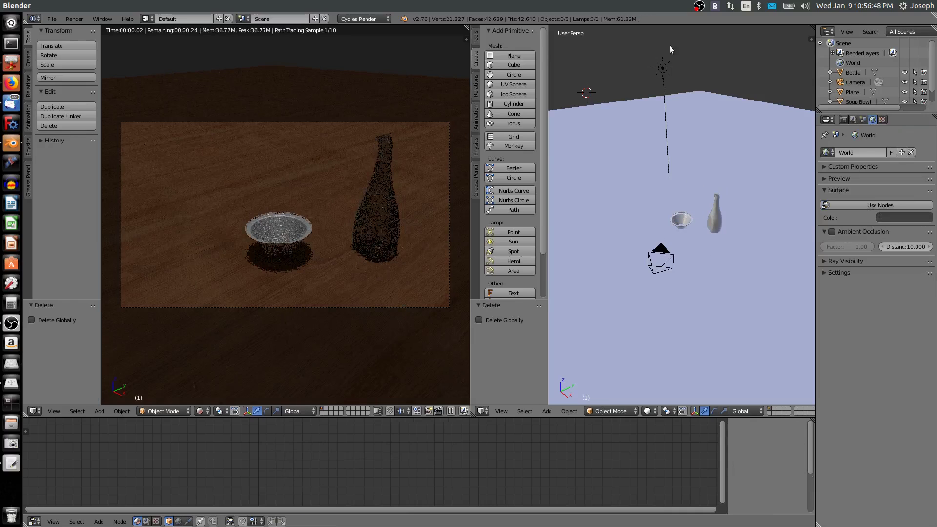
right_click(663, 72)
key(x)
click(649, 69)
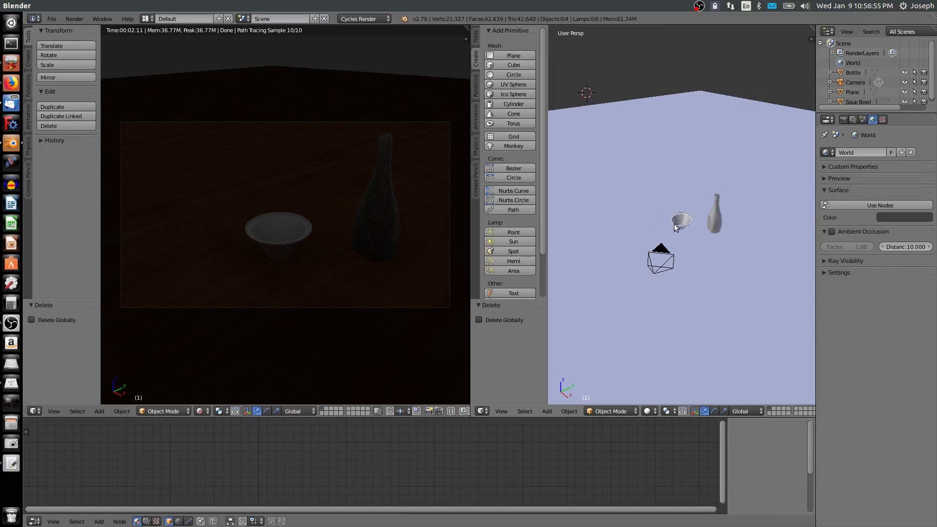
Add a Spot lamp and slide it along the X axis
key(shift+a)
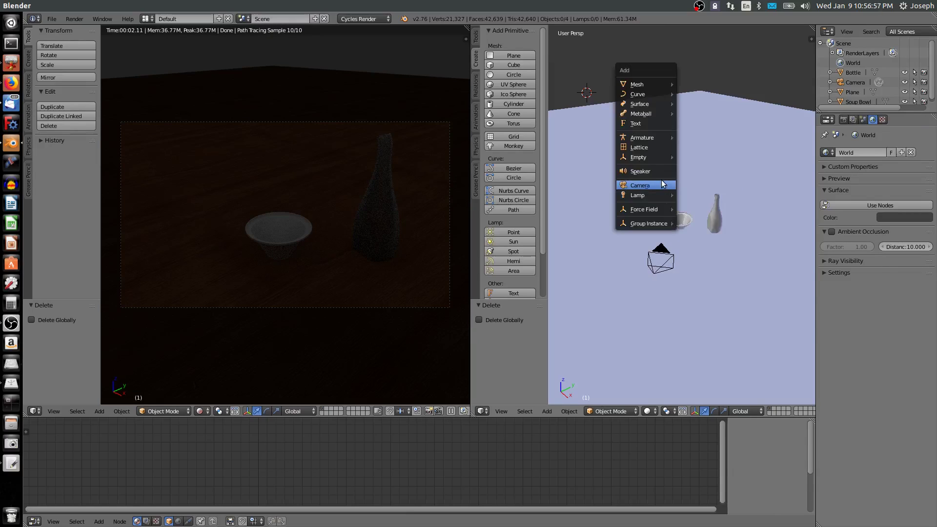
mouse_move(663, 195)
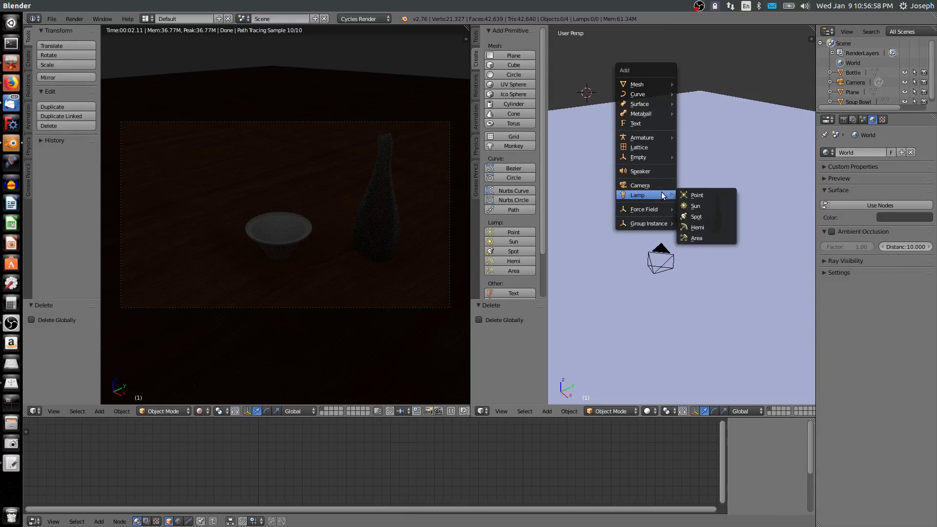
click(699, 213)
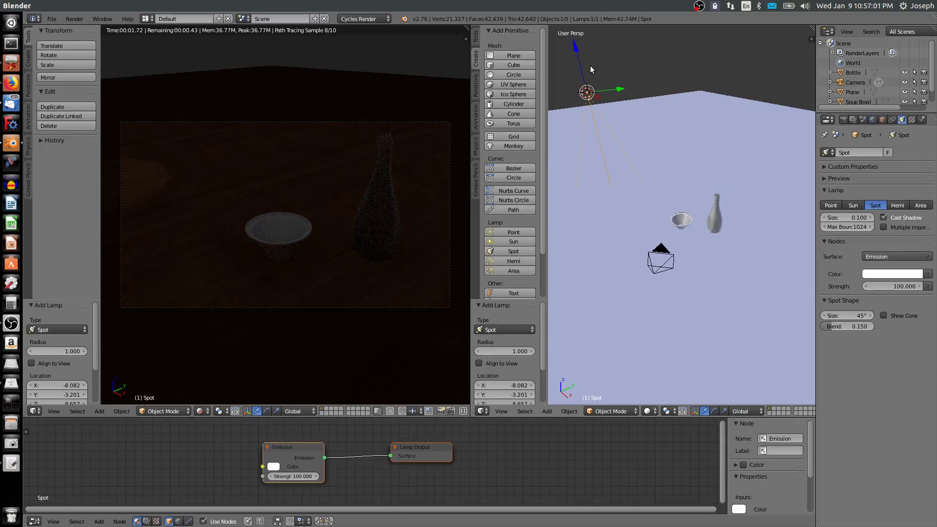
middle_drag(594, 105, 573, 87)
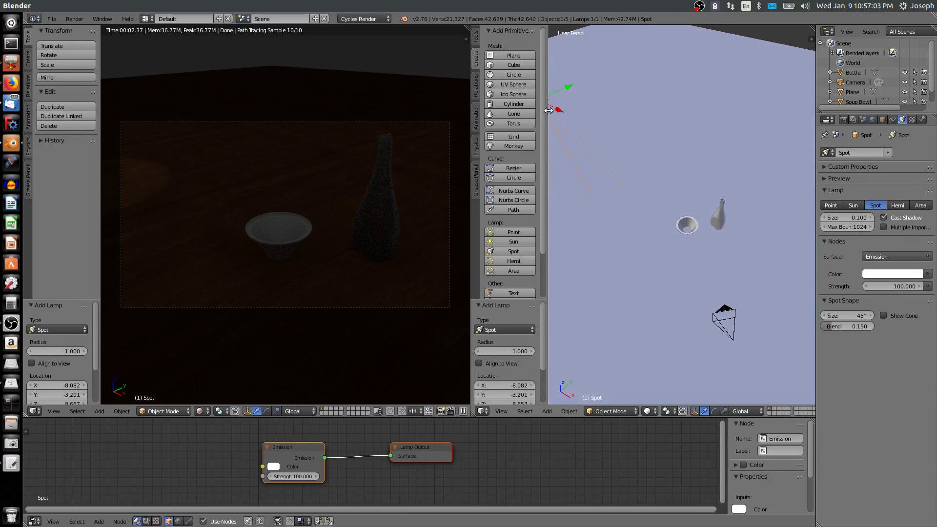
drag(558, 110, 742, 152)
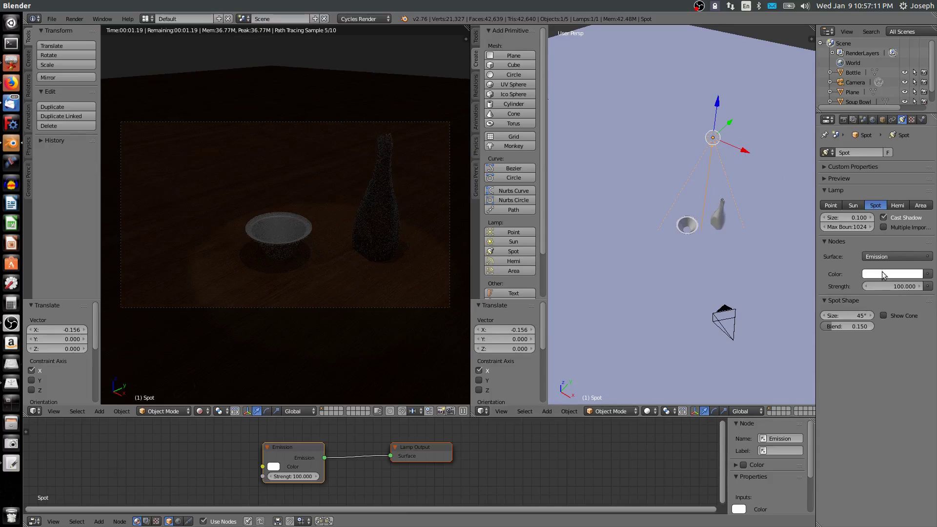
Set the spot lamp's emission strength to 2000 and slide it further along X to 4.260
click(881, 287)
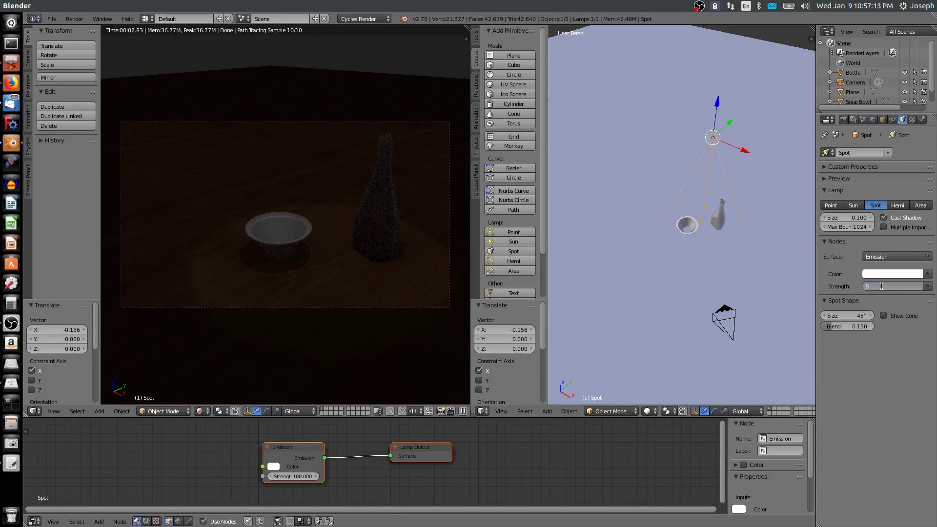
key(Return)
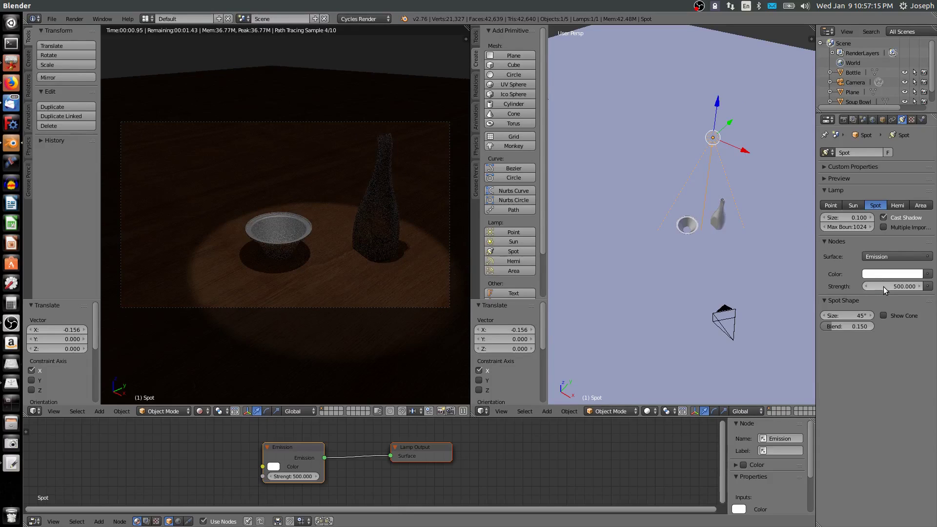
click(884, 286)
text(2000)
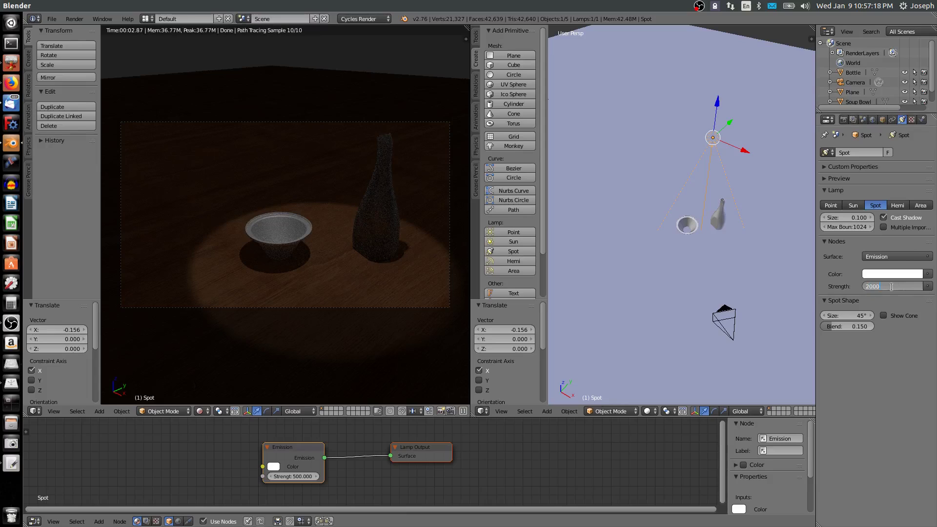
key(Return)
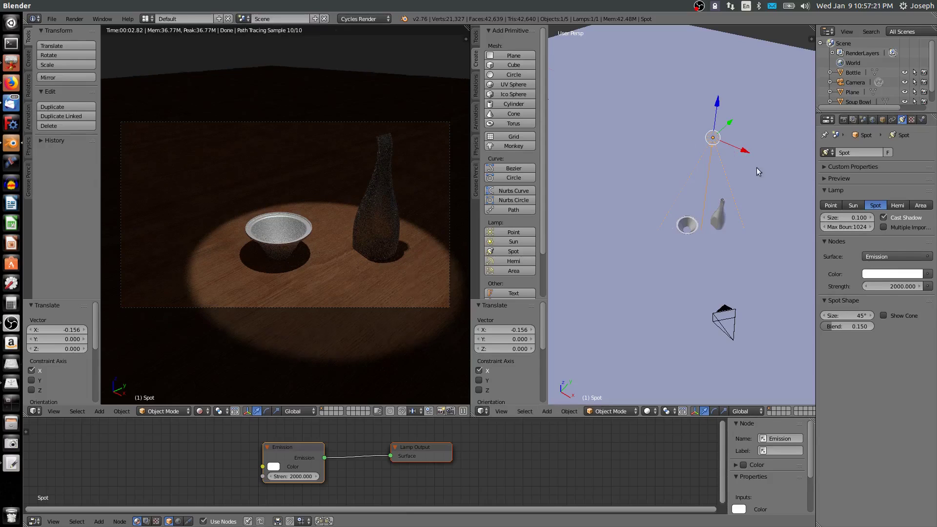
drag(745, 151, 781, 238)
Tilt the spot lamp toward the bowl and bottle and shift it 2.701 along Y
key(r)
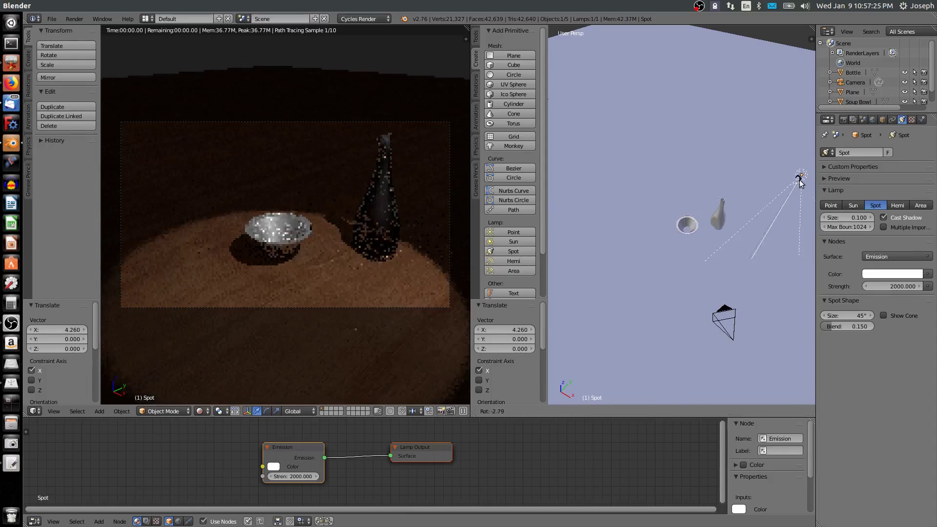
click(770, 196)
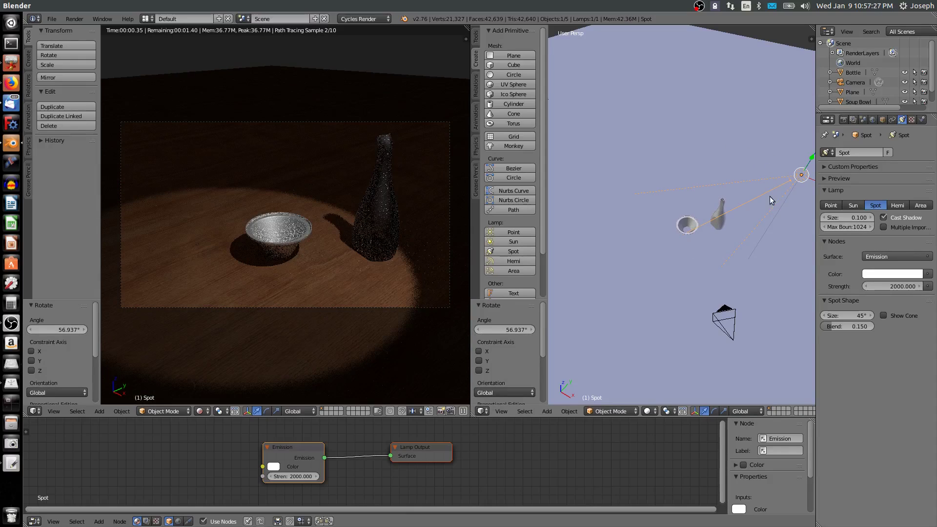
scroll(746, 217, down, 2)
middle_drag(736, 229, 740, 195)
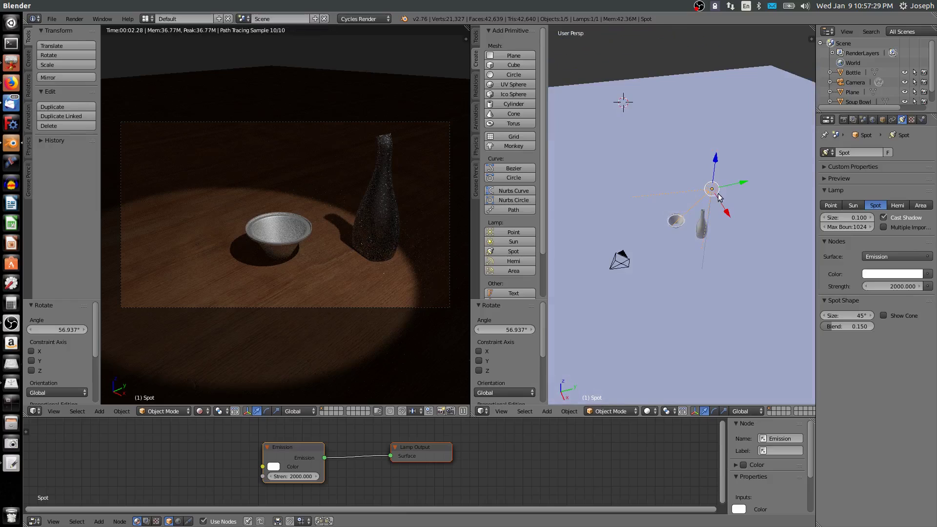
key(g)
key(y)
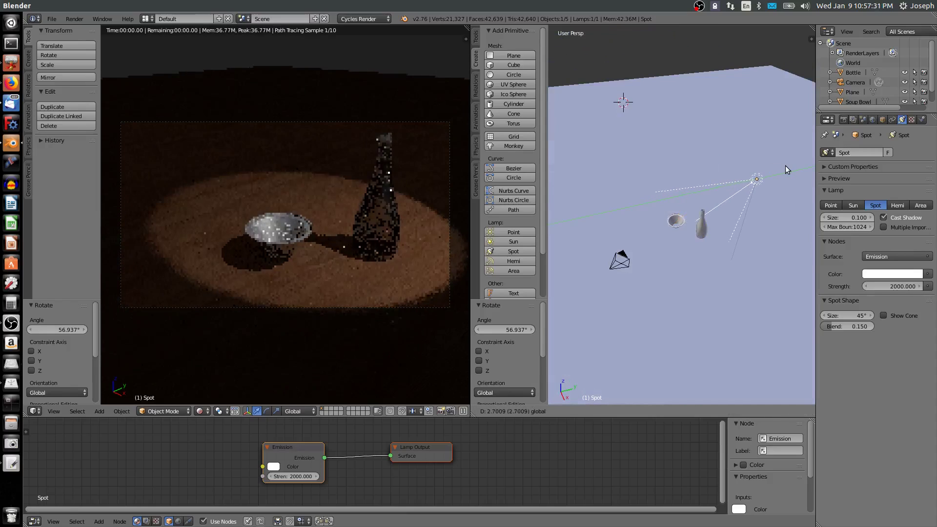
click(785, 171)
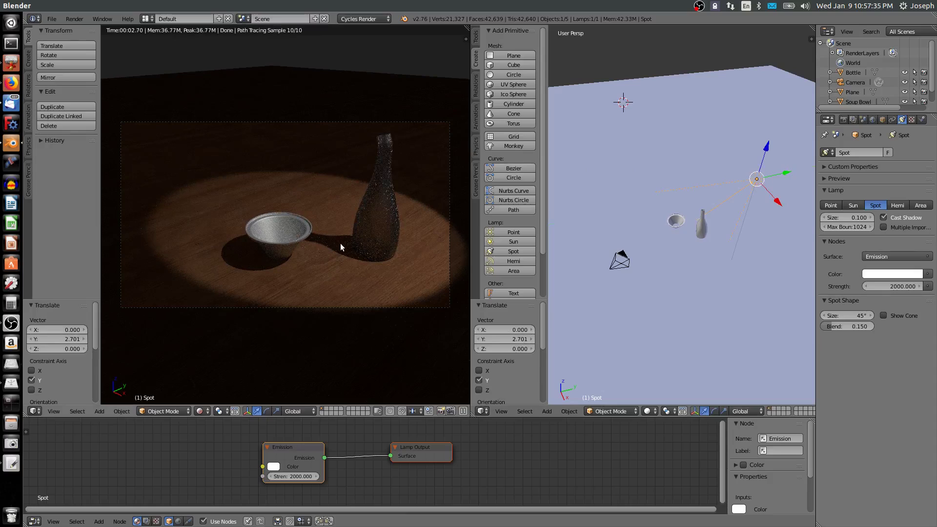
Raise the spot lamp's emission strength to 3000
click(887, 286)
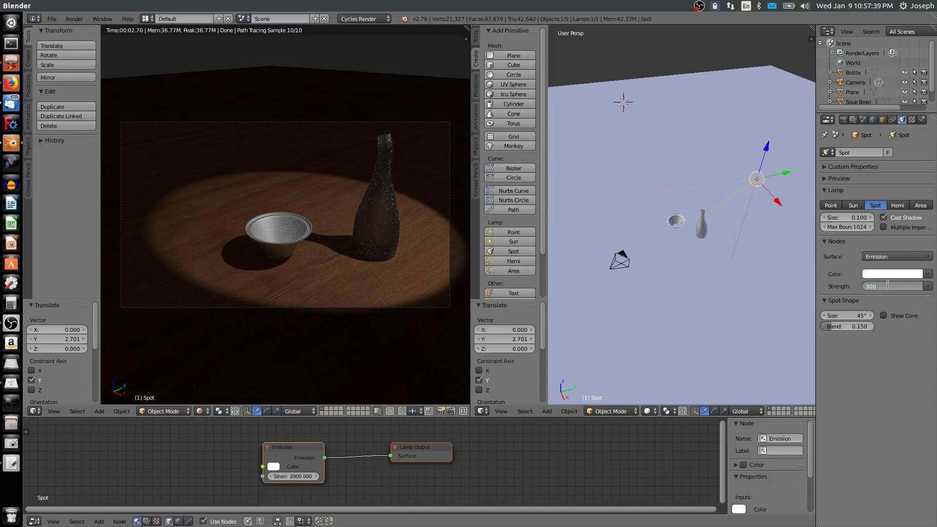
key(Return)
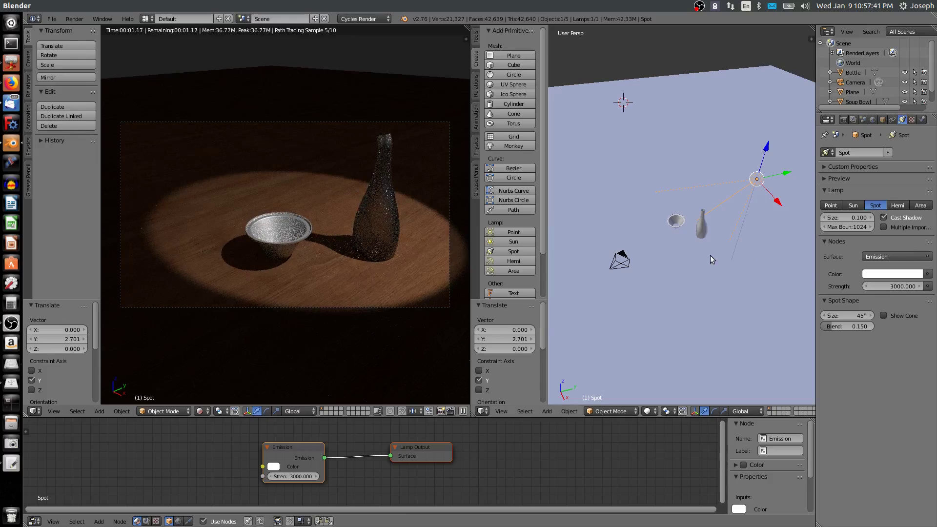
key(shift+a)
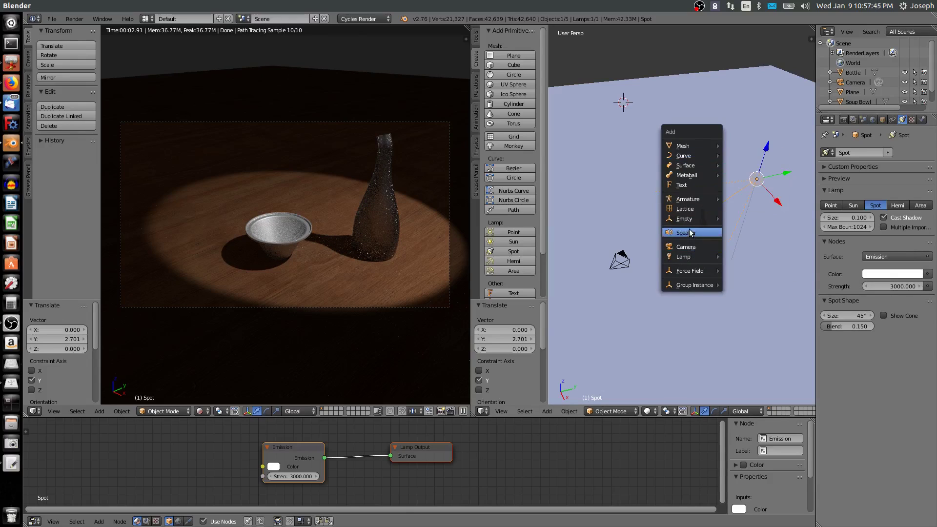
Add a second Sun lamp, Sun.001, at strength 1.000 beside the spot lamp
mouse_move(694, 258)
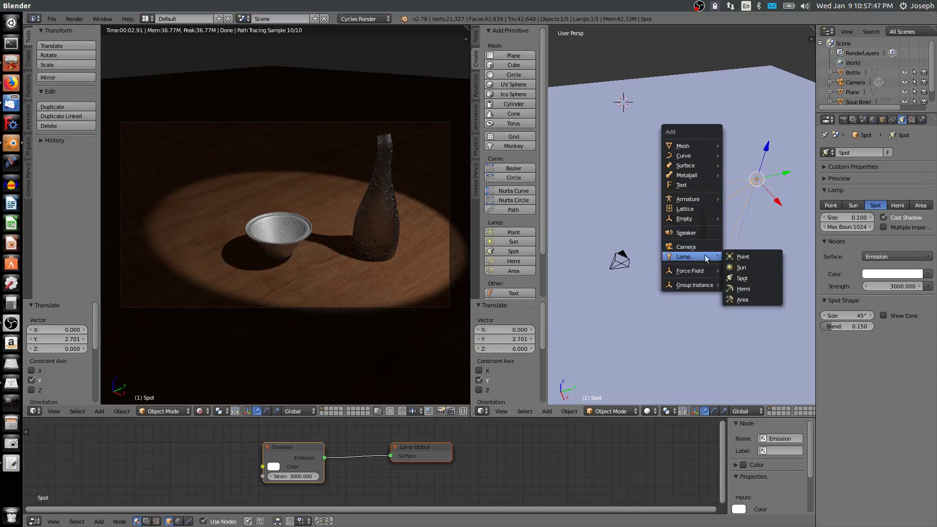
click(742, 268)
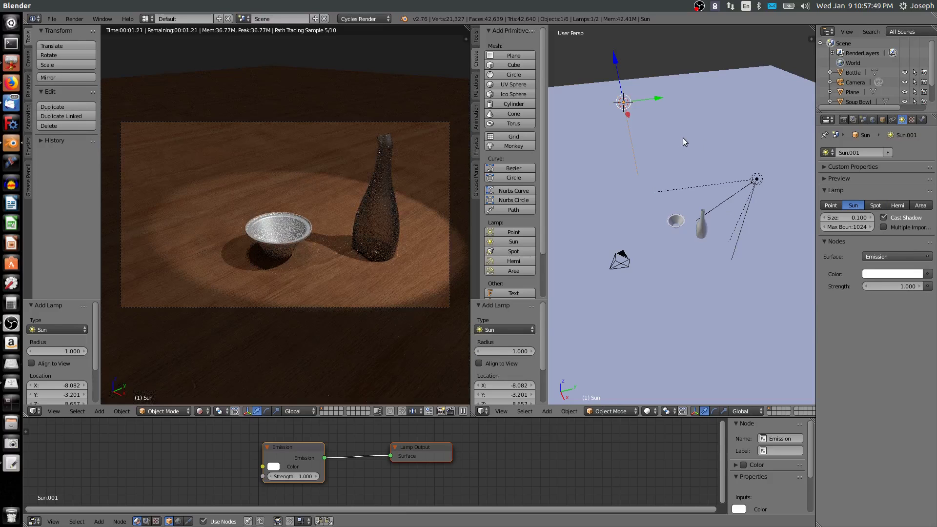